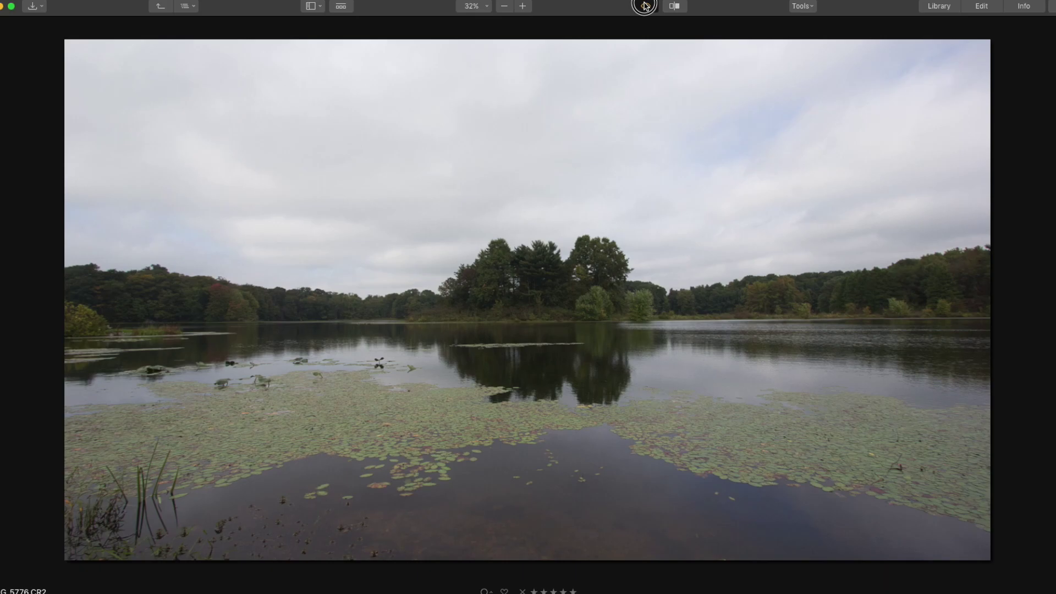
# - Compare the lake photo with its unedited original, return to the edited version, and open it for editing
pyautogui.click(646, 8)
pyautogui.click(646, 8)
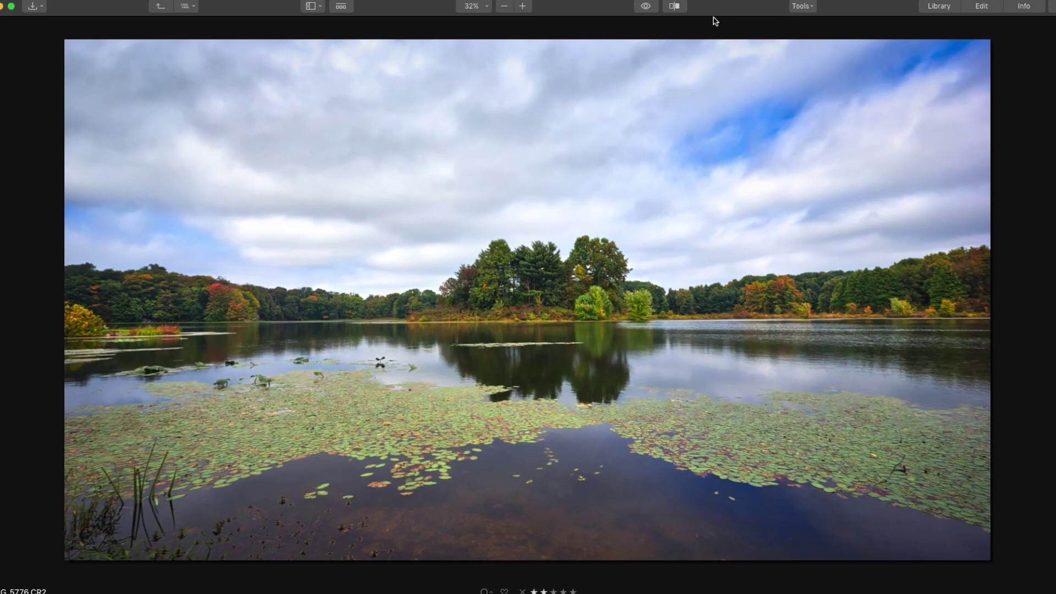
pyautogui.press('d')
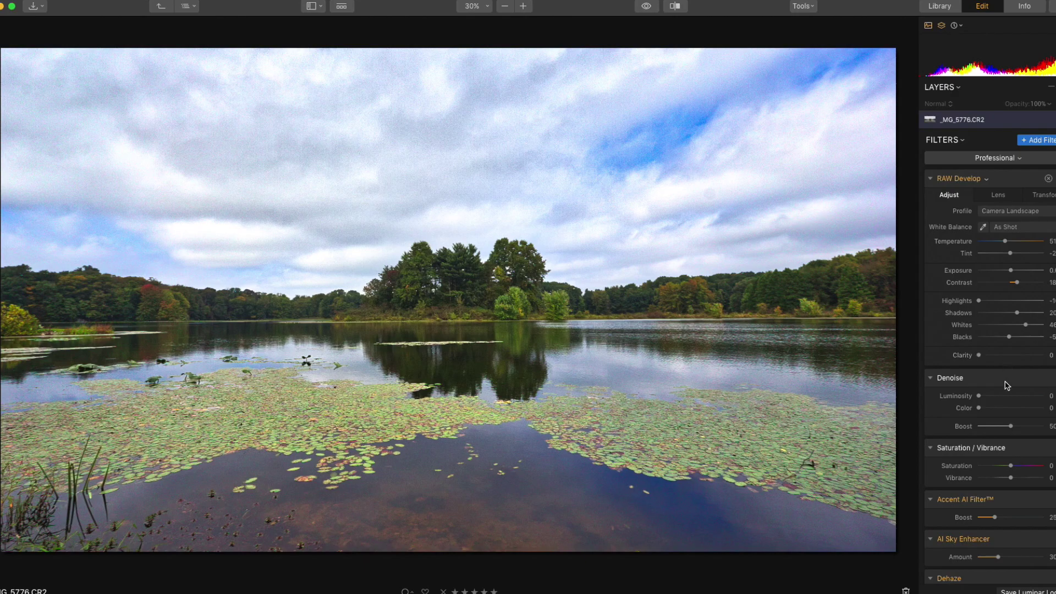
# - Compare the edited lake photo against its original before/after in the Edit view
pyautogui.scroll(-2, 1008, 495)
pyautogui.scroll(2, 1007, 495)
pyautogui.click(647, 7)
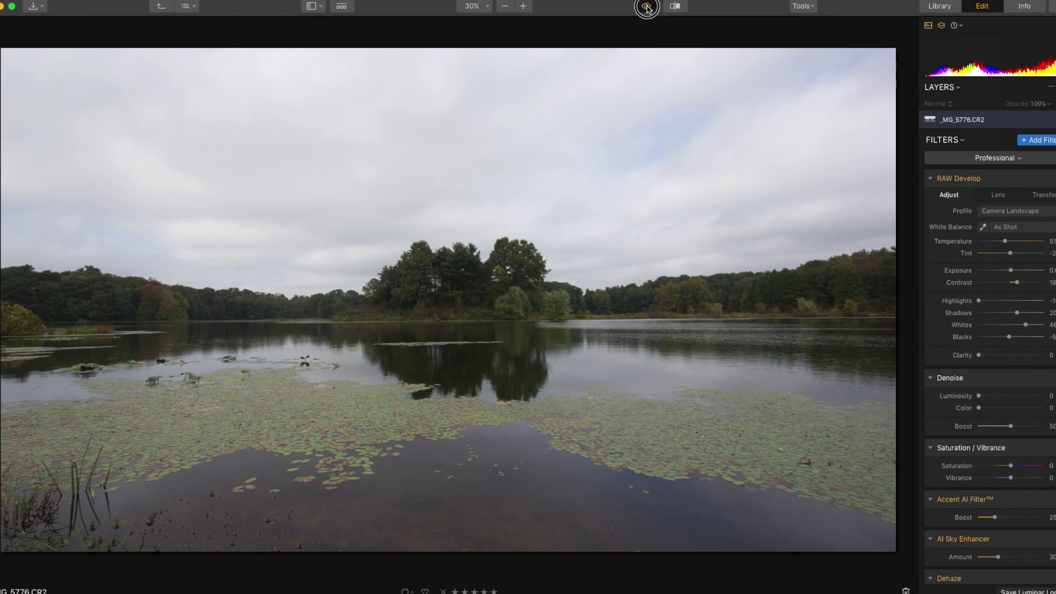
pyautogui.click(647, 6)
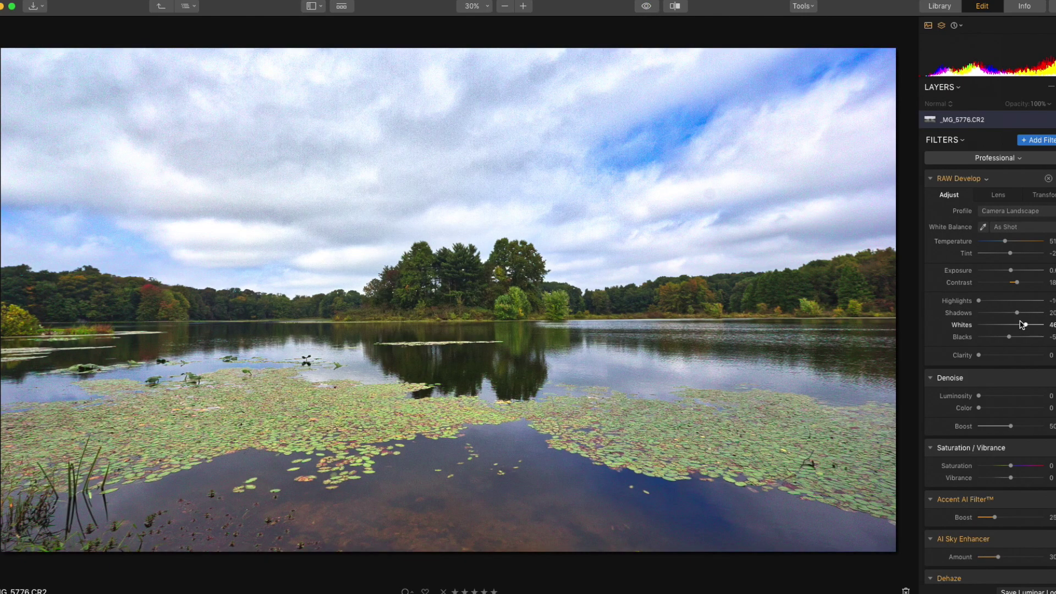
# - Scroll through the filters from RAW Develop to Advanced Contrast, briefly trying a shadows tweak
pyautogui.scroll(-2, 1029, 325)
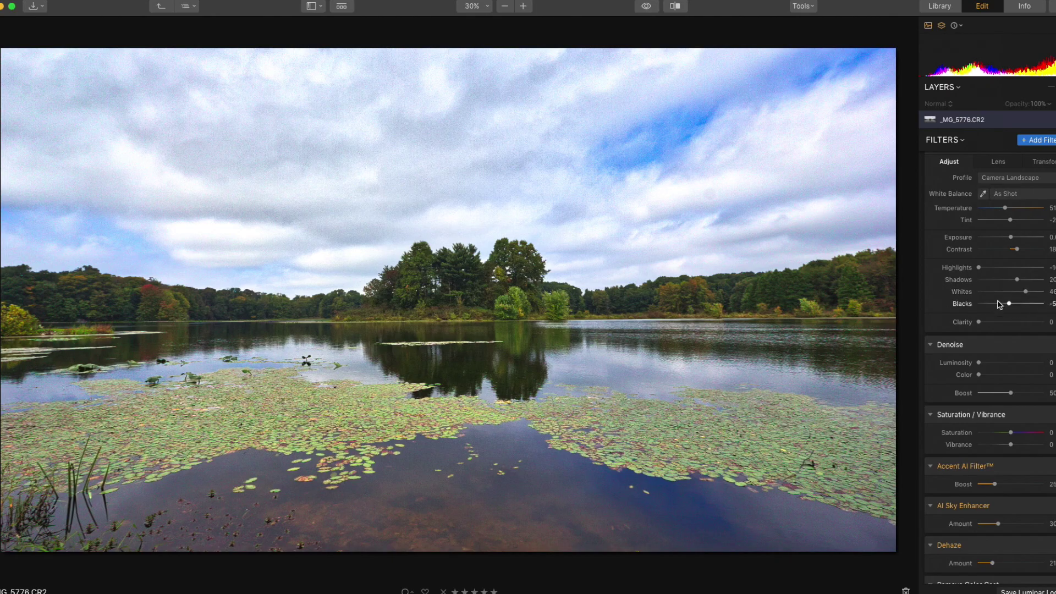
pyautogui.scroll(-3, 997, 302)
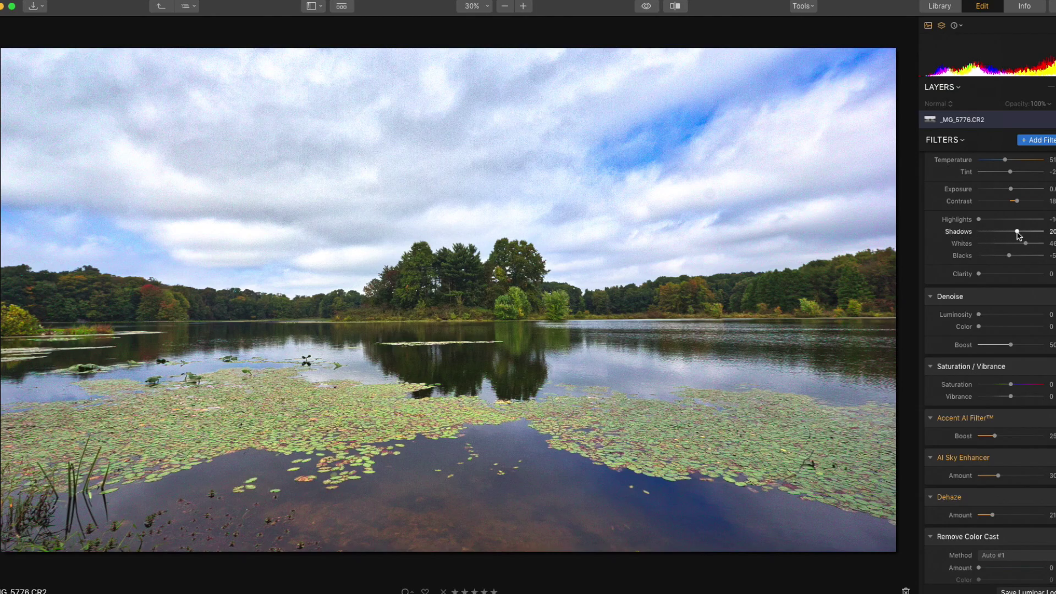
pyautogui.moveTo(1017, 232)
pyautogui.mouseDown()
pyautogui.moveTo(1044, 233)
pyautogui.moveTo(1019, 235)
pyautogui.mouseUp()
pyautogui.scroll(-2, 990, 301)
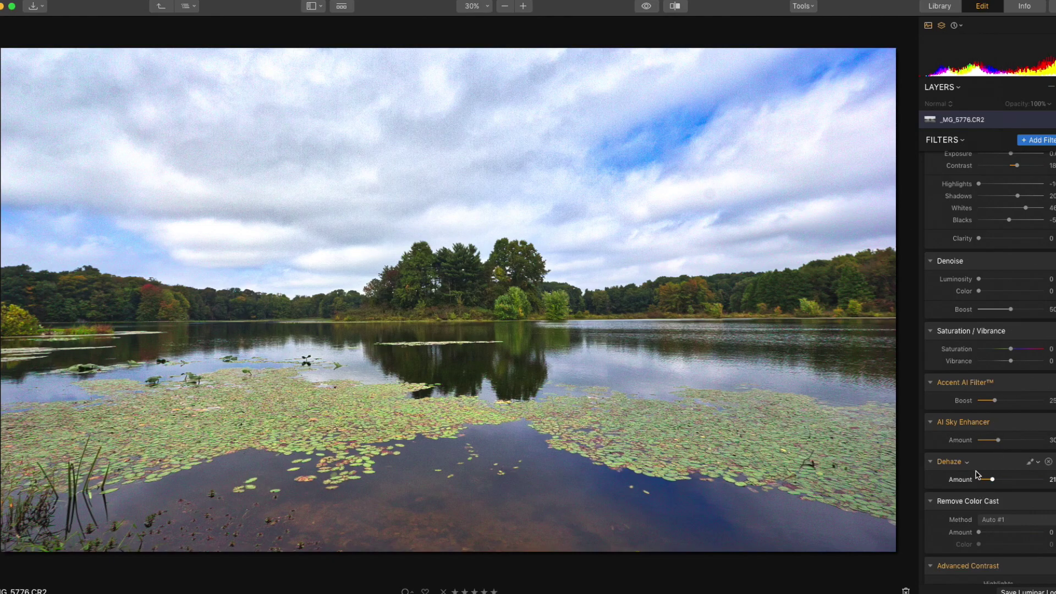
pyautogui.scroll(-6, 1026, 478)
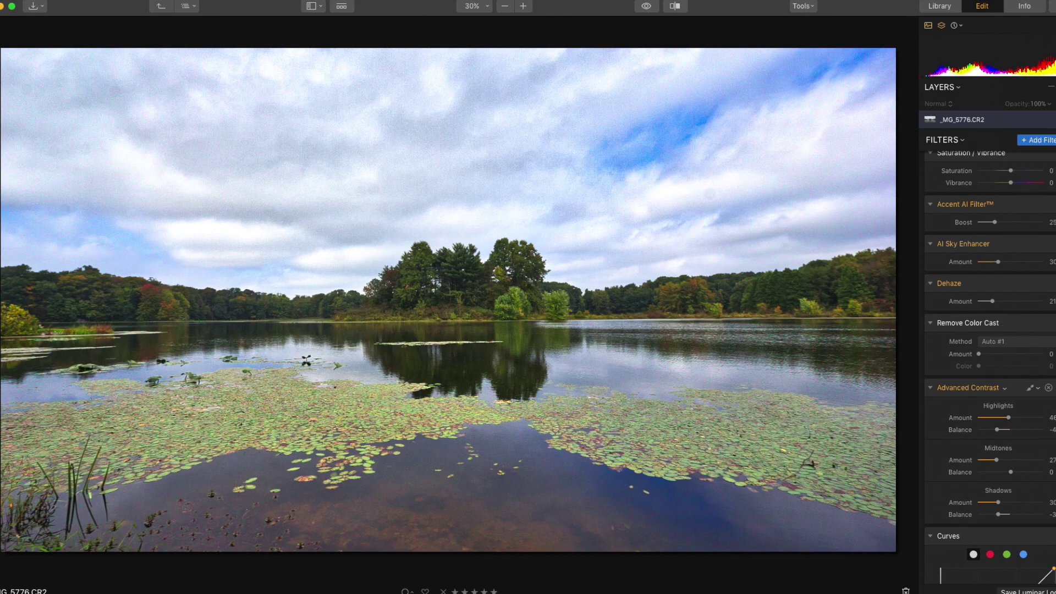
pyautogui.click(1049, 388)
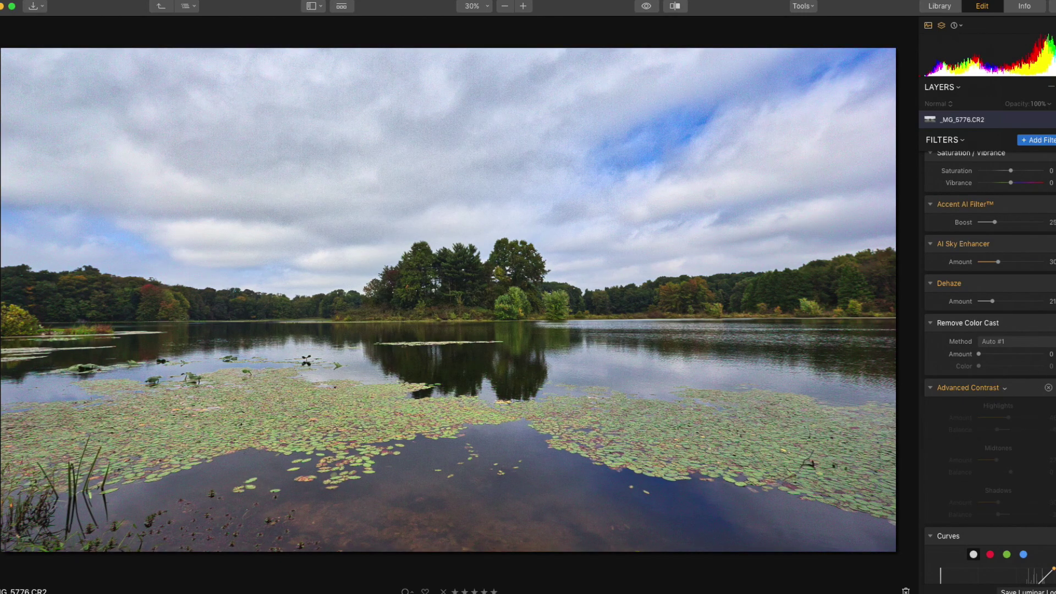
pyautogui.click(1048, 388)
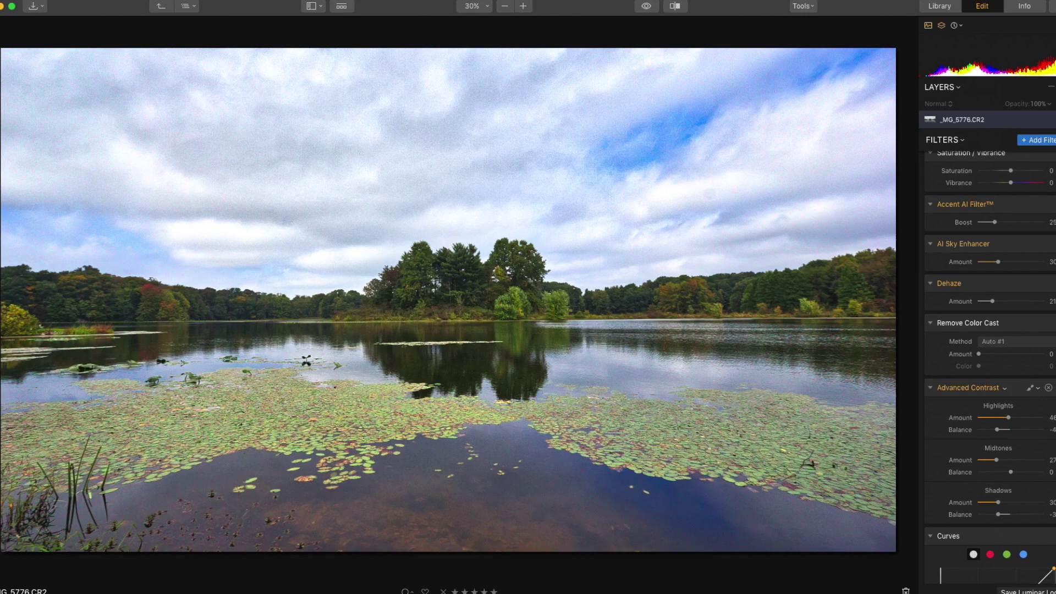
pyautogui.click(1048, 387)
pyautogui.click(1049, 388)
pyautogui.click(1048, 388)
pyautogui.click(1048, 388)
pyautogui.scroll(-10, 1009, 460)
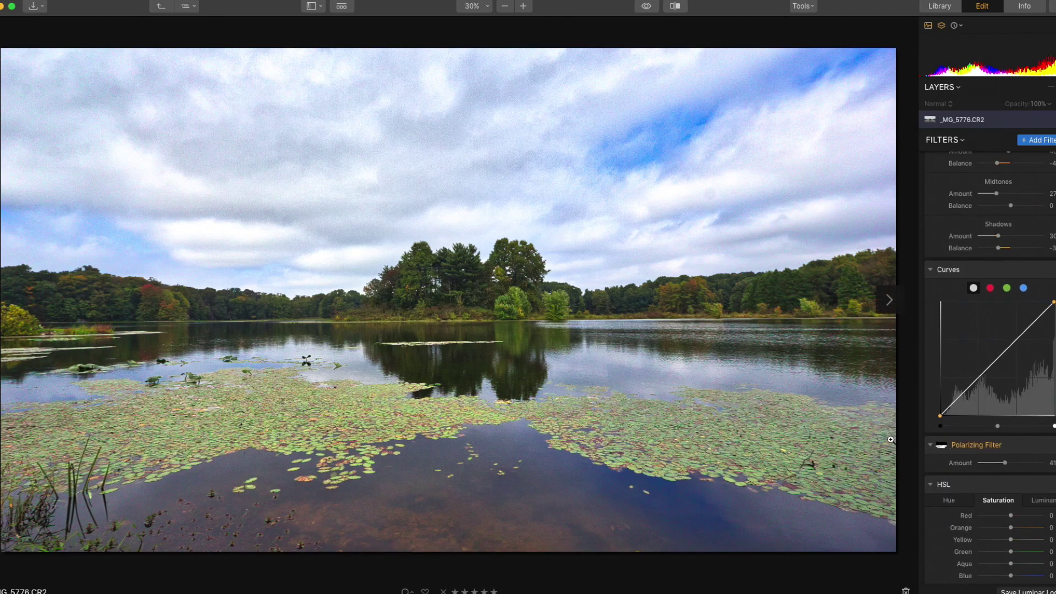
pyautogui.scroll(-1, 990, 435)
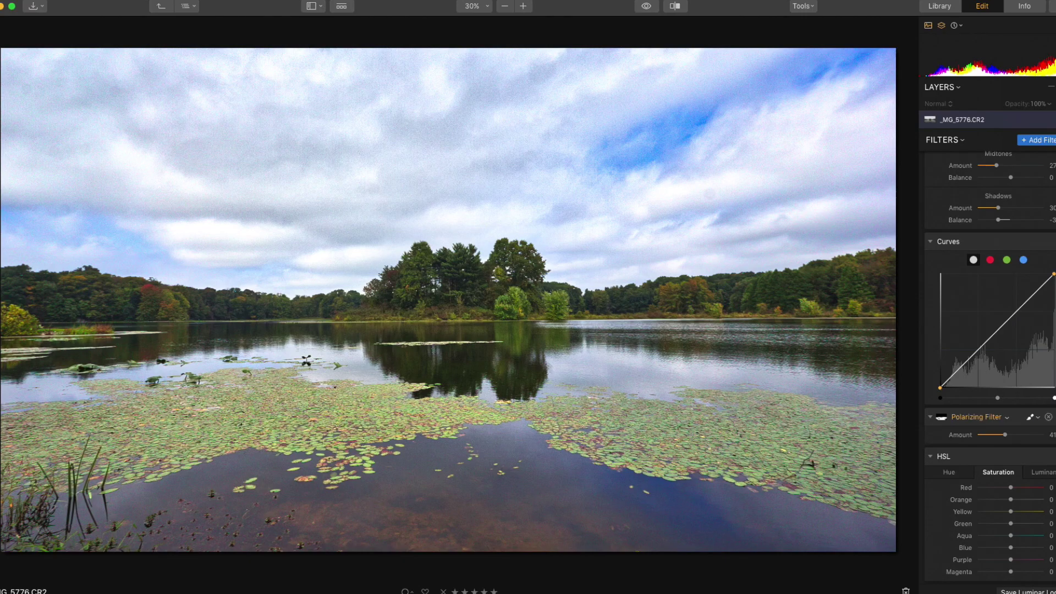
pyautogui.scroll(-4, 1051, 423)
pyautogui.scroll(-3, 1052, 424)
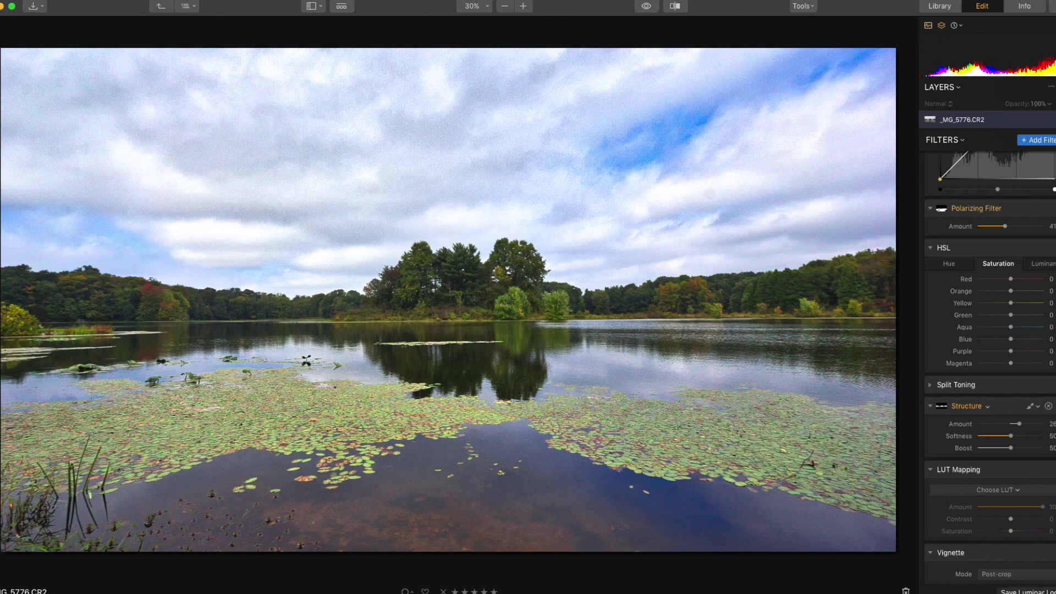
pyautogui.scroll(-7, 1050, 419)
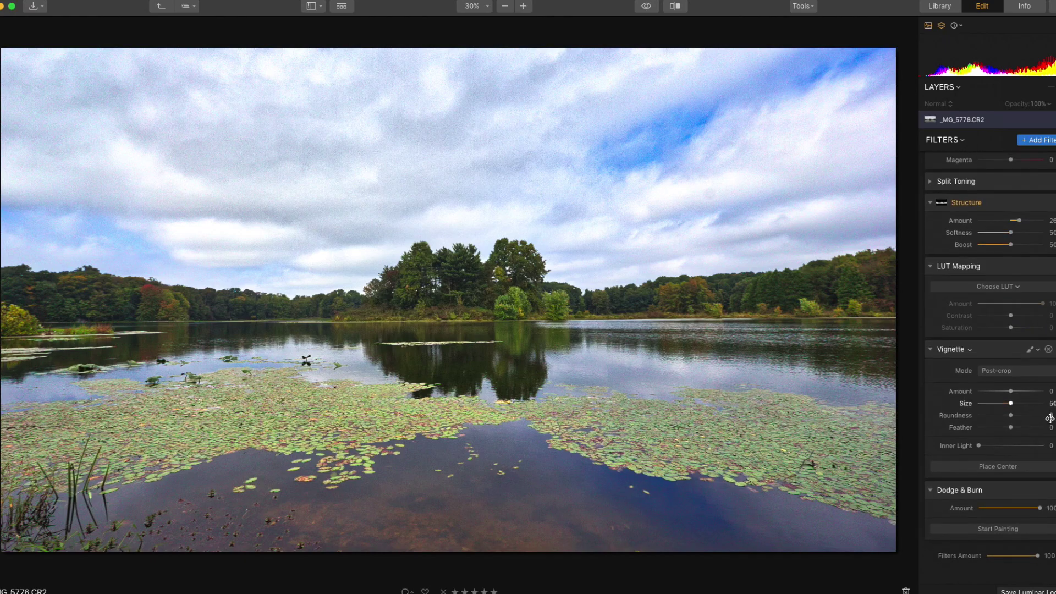
pyautogui.scroll(15, 1050, 418)
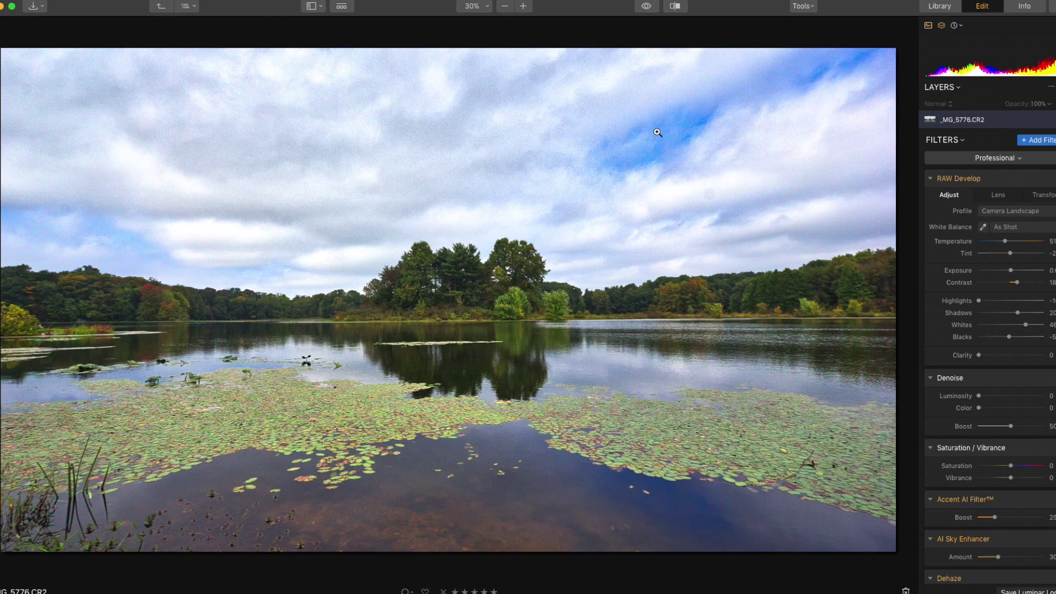
# - Inspect the sky noise at 100% zoom, zoom back to fit, and bring up the add-layer options
pyautogui.click(587, 130)
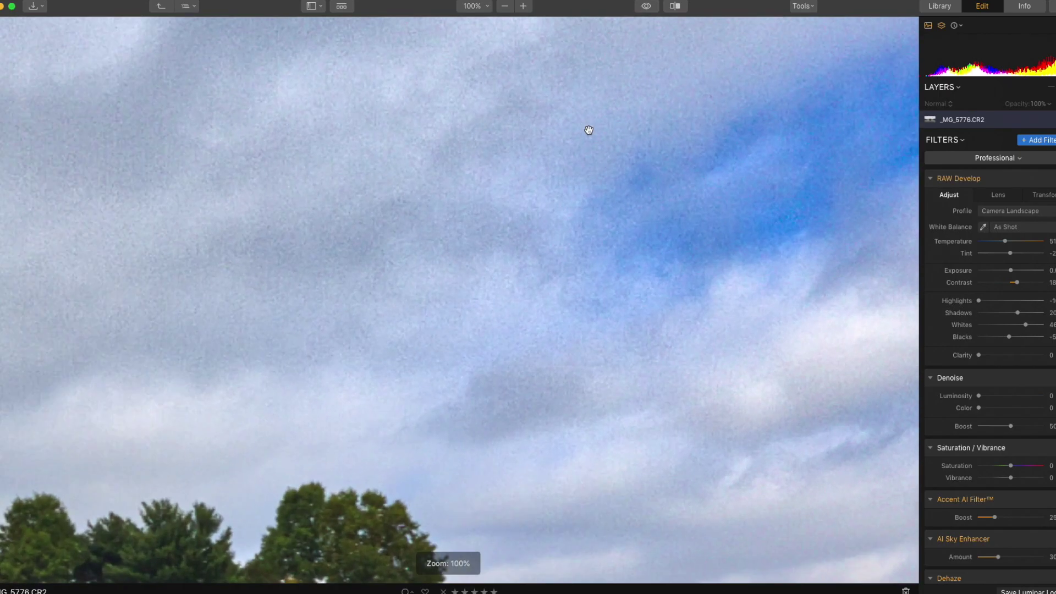
pyautogui.click(620, 136)
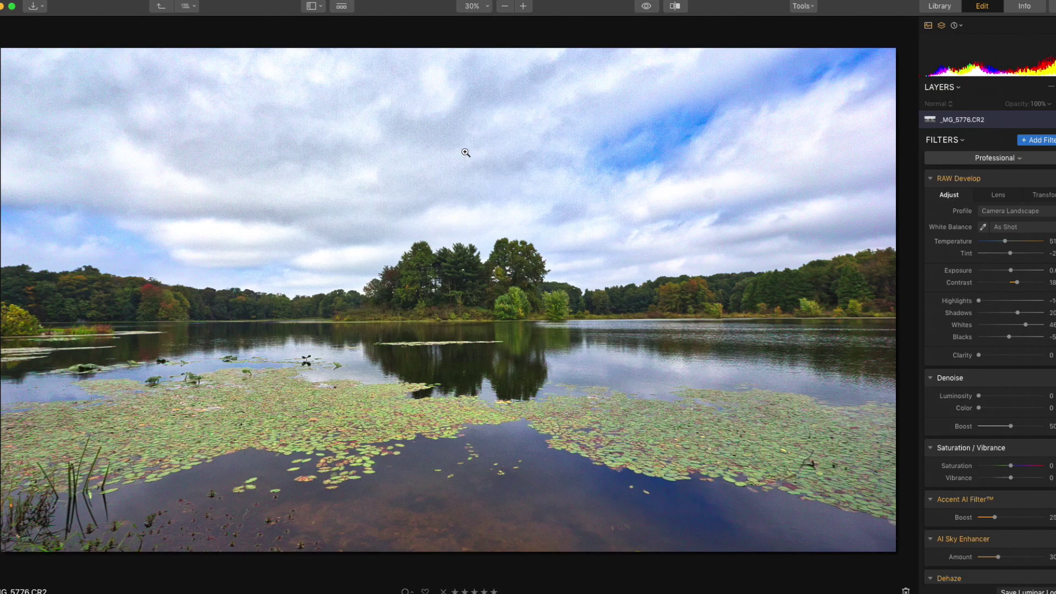
pyautogui.click(1051, 87)
# - Add an empty adjustment layer and give it the Color Contrast filter
pyautogui.click(1030, 100)
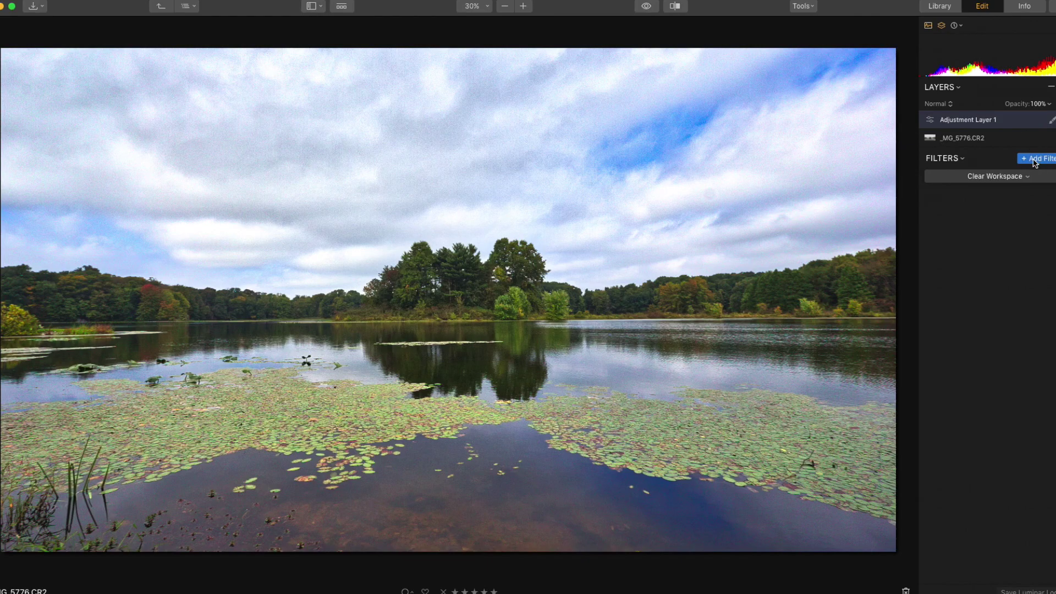
pyautogui.click(1034, 161)
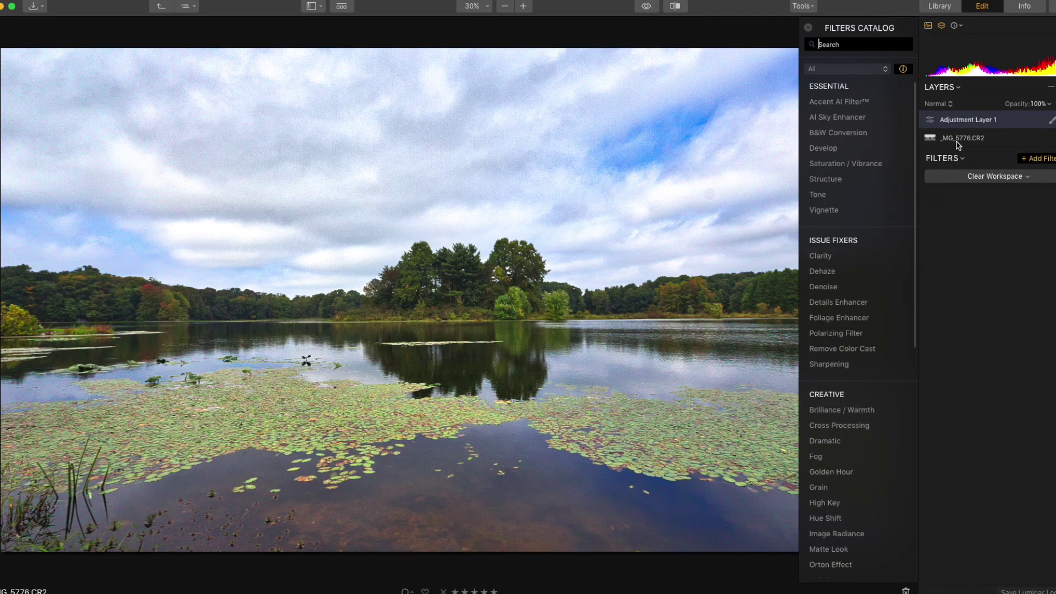
pyautogui.click(841, 44)
pyautogui.write('color contr')
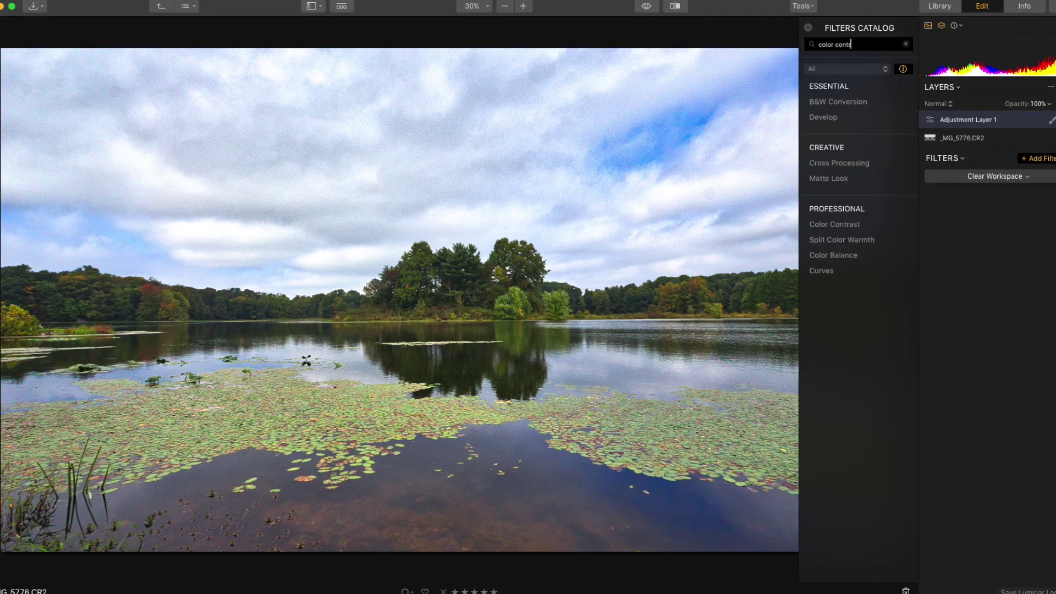
pyautogui.click(834, 226)
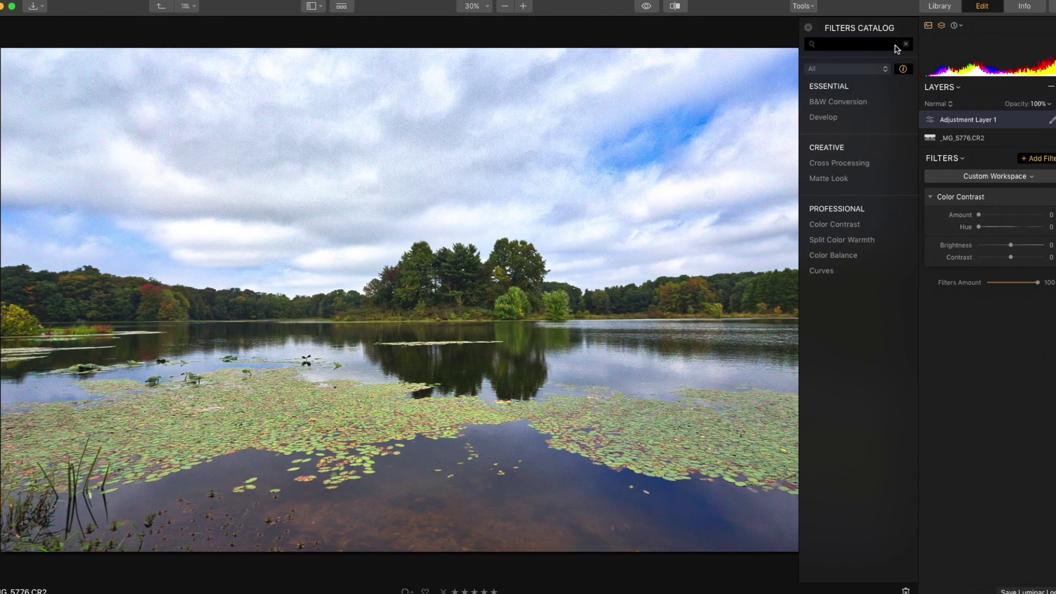
# - Add the HSL and Details Enhancer filters to the layer, then close the Filters Catalog
pyautogui.click(892, 45)
pyautogui.tripleClick(892, 45)
pyautogui.write('hs')
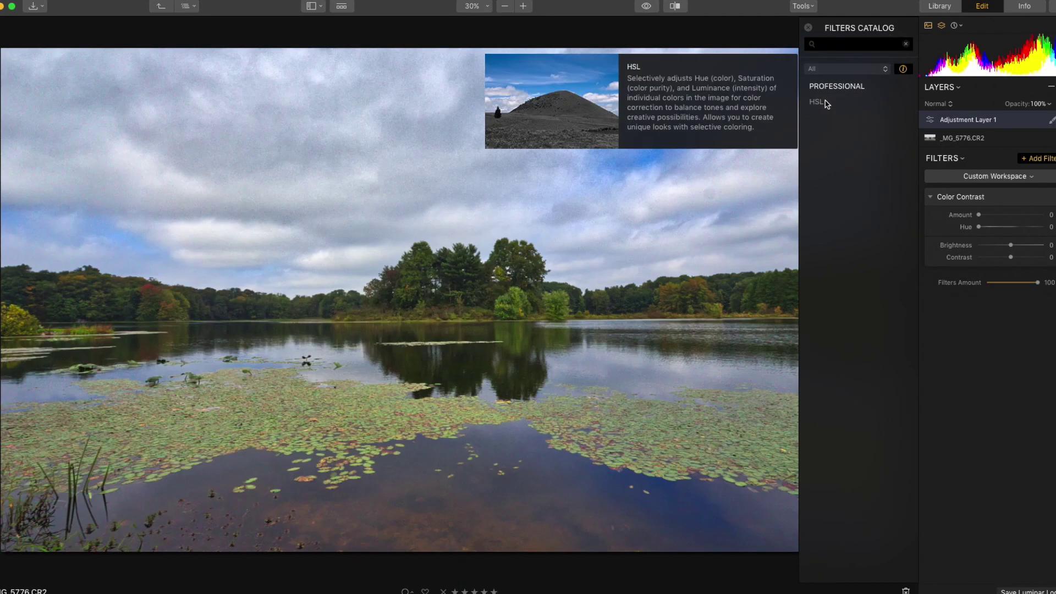
pyautogui.click(819, 102)
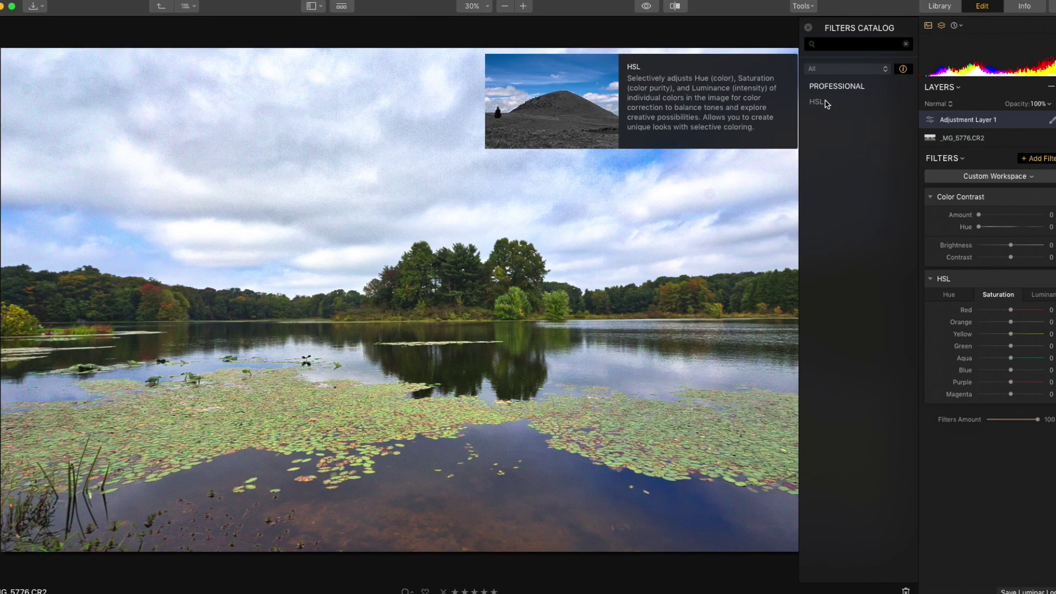
pyautogui.click(906, 44)
pyautogui.moveTo(854, 286)
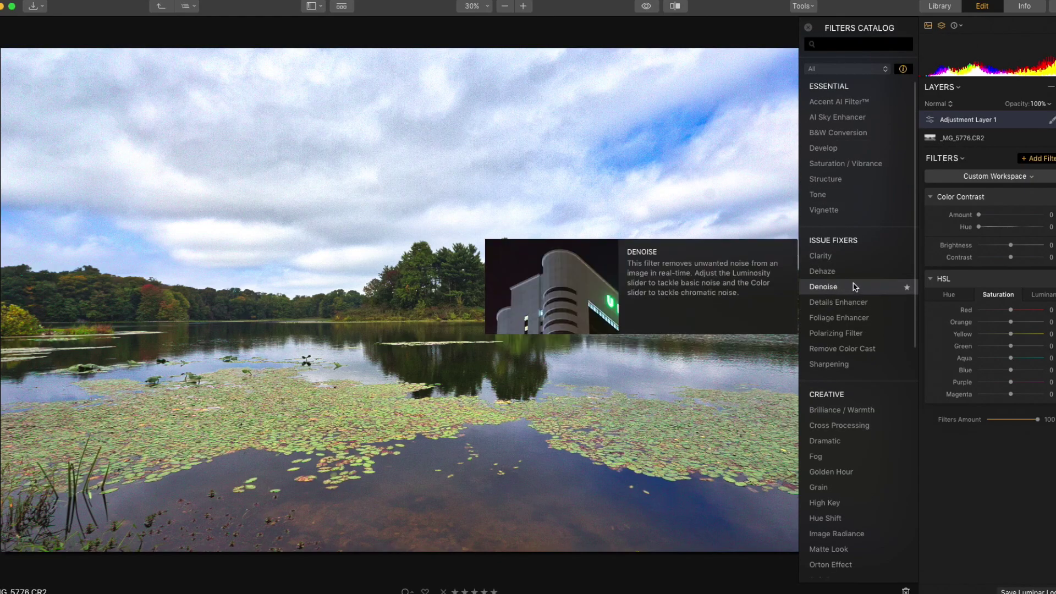
pyautogui.click(857, 302)
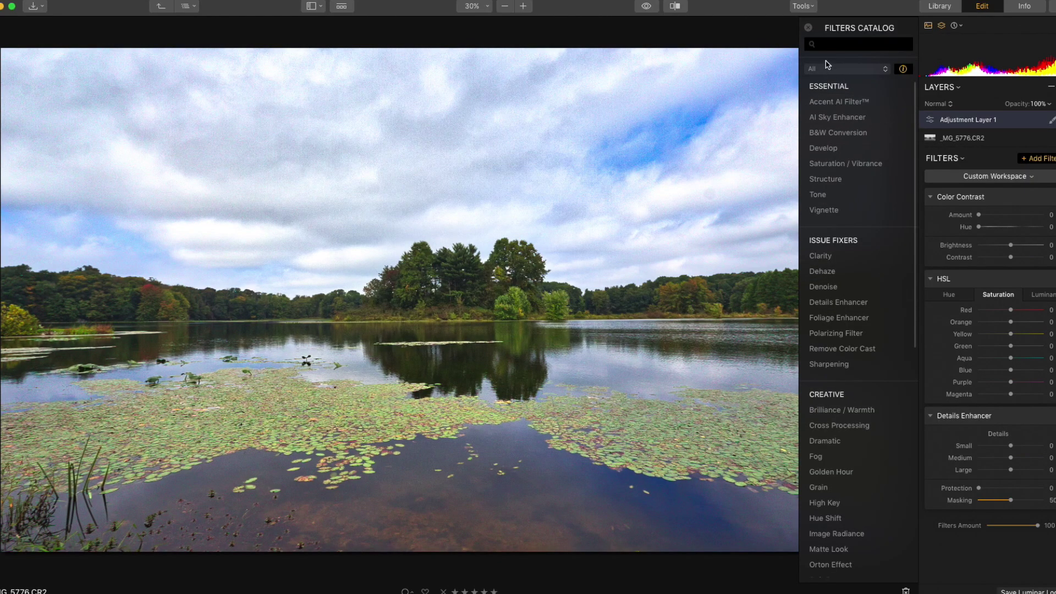
pyautogui.click(808, 28)
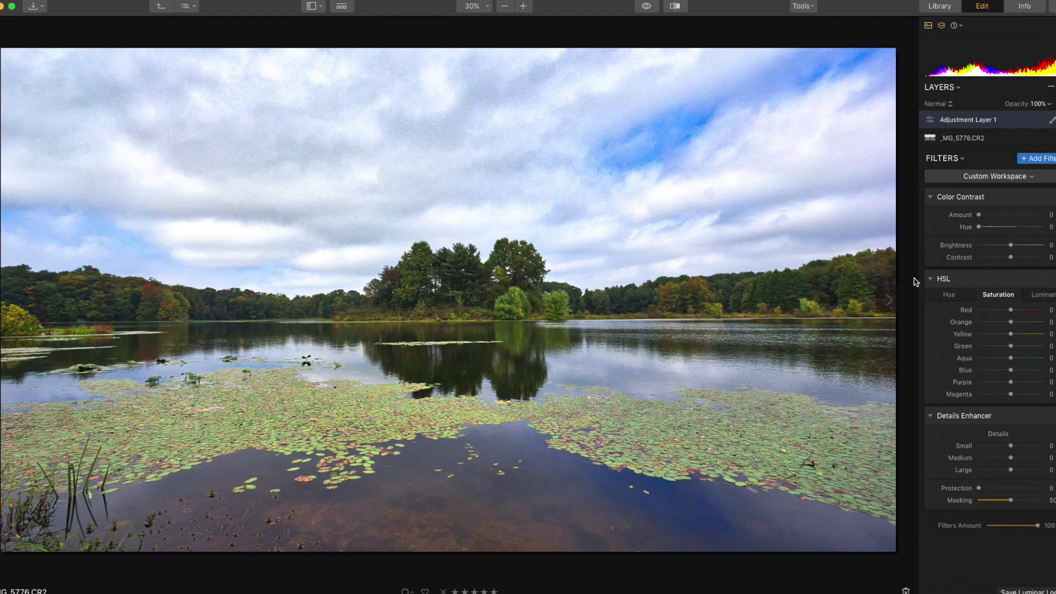
# - Set Color Contrast Amount to 34, and shift HSL Orange hue to about -4 and Yellow to -8
pyautogui.moveTo(979, 216); pyautogui.dragTo(1000, 217)
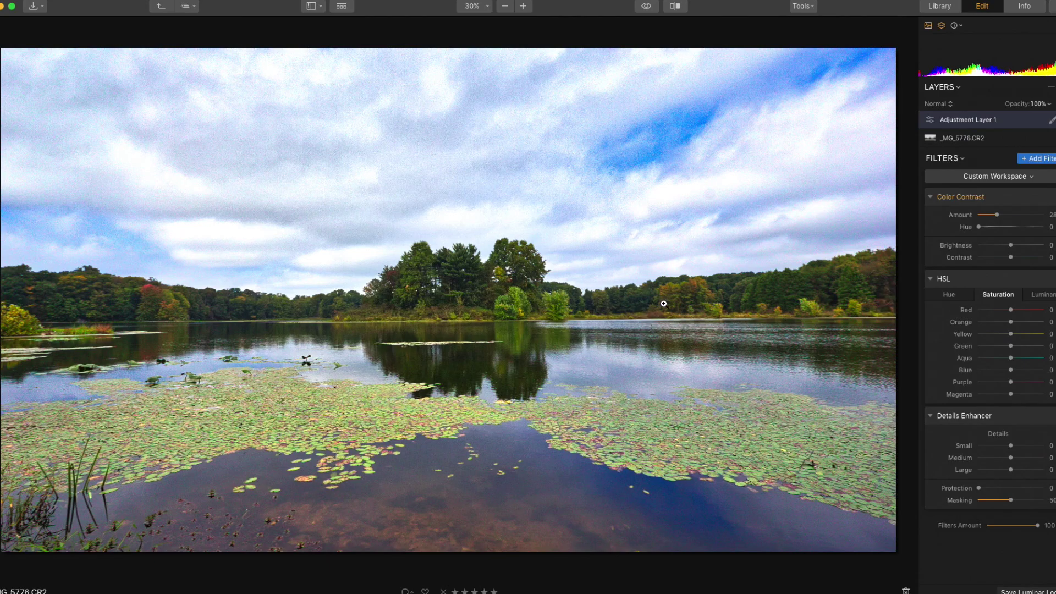
pyautogui.moveTo(998, 218)
pyautogui.mouseDown()
pyautogui.moveTo(1021, 249)
pyautogui.moveTo(1001, 219)
pyautogui.mouseUp()
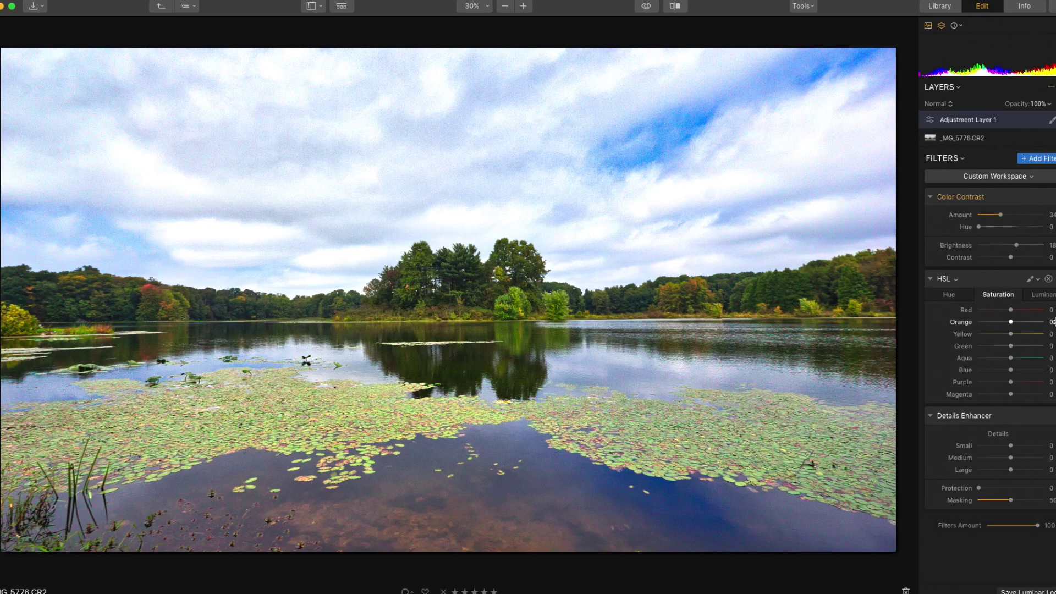
pyautogui.click(950, 296)
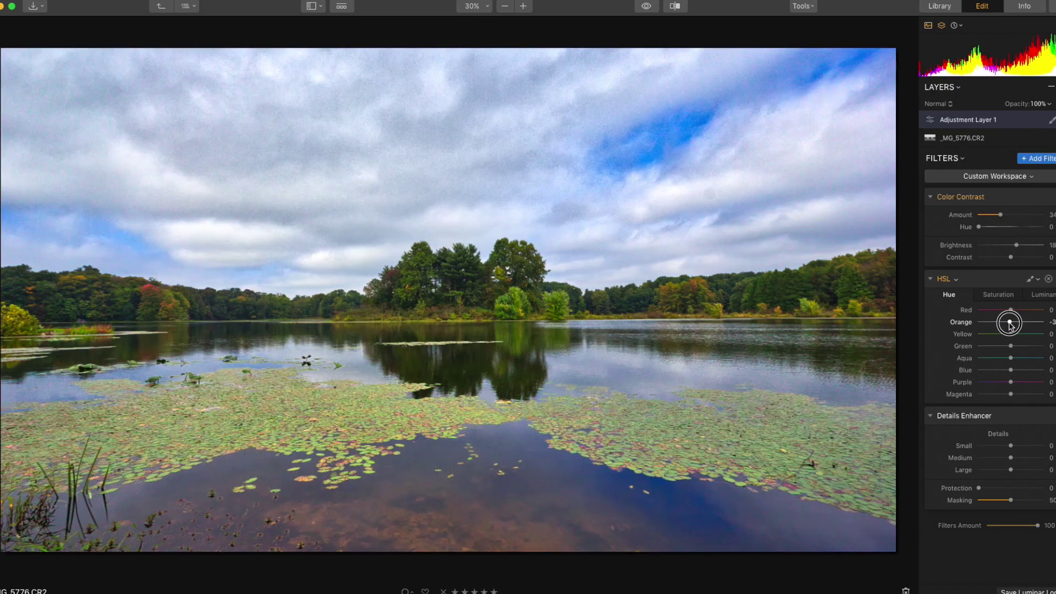
pyautogui.moveTo(1006, 324); pyautogui.dragTo(972, 326)
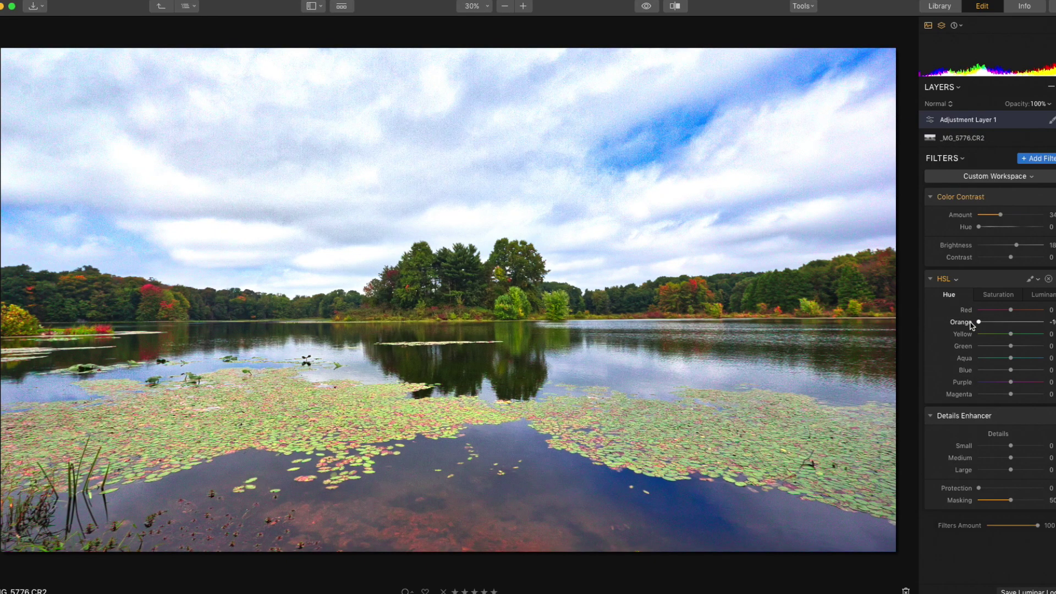
pyautogui.moveTo(980, 323); pyautogui.dragTo(1001, 326)
pyautogui.moveTo(1013, 337)
pyautogui.mouseDown()
pyautogui.moveTo(983, 337)
pyautogui.moveTo(999, 325)
pyautogui.moveTo(1000, 338)
pyautogui.moveTo(1001, 327)
pyautogui.mouseUp()
# - Set HSL Green luminance to 18 and Details Enhancer Small Details to 17, comparing with it toggled off
pyautogui.click(1043, 295)
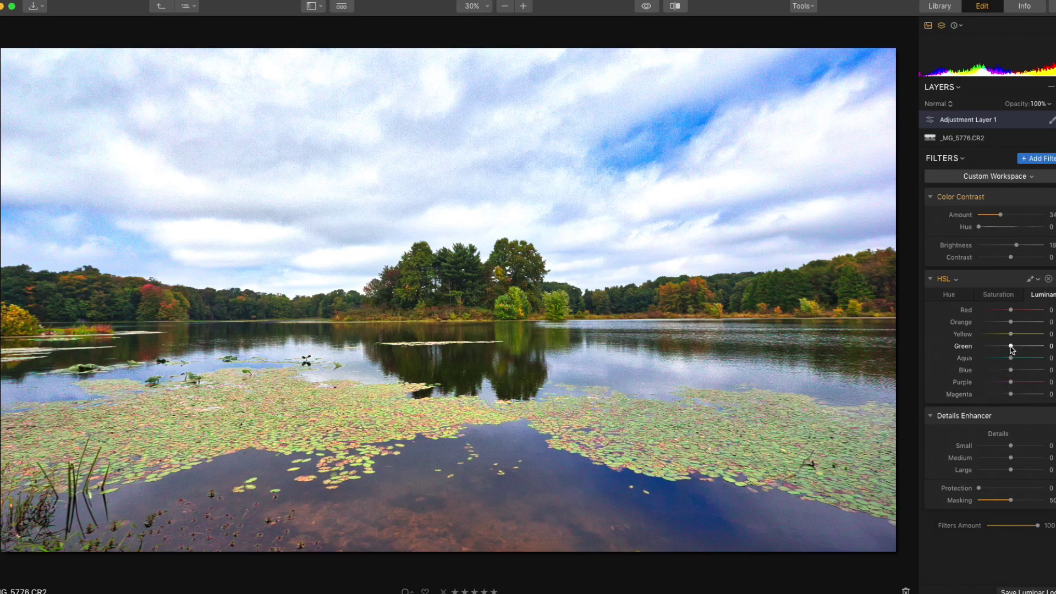
pyautogui.moveTo(1012, 349); pyautogui.dragTo(1018, 350)
pyautogui.moveTo(1011, 446)
pyautogui.mouseDown()
pyautogui.moveTo(1043, 446)
pyautogui.moveTo(1016, 449)
pyautogui.mouseUp()
pyautogui.click(1048, 416)
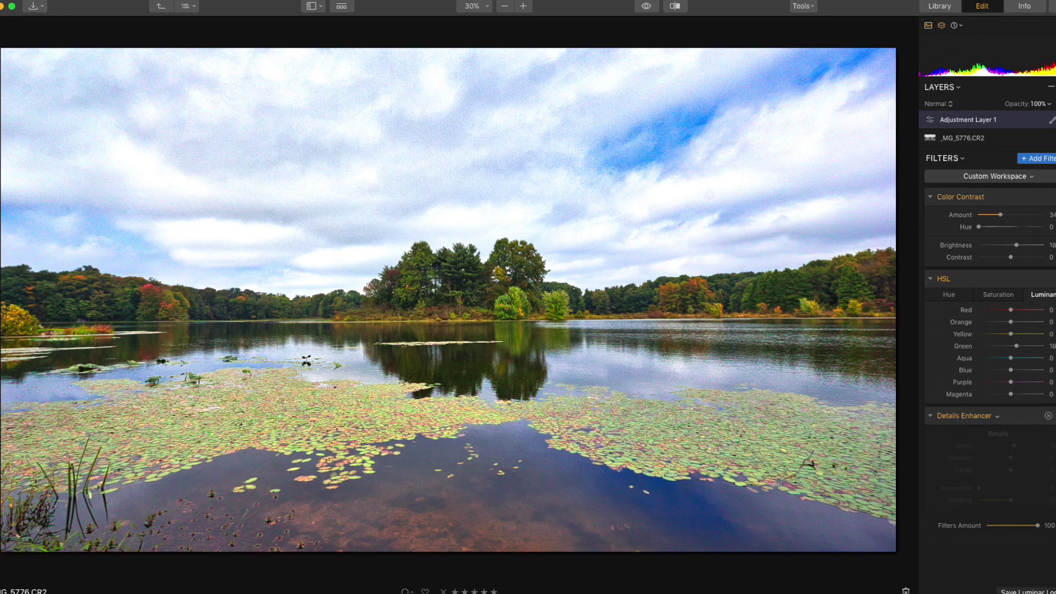
pyautogui.click(1048, 416)
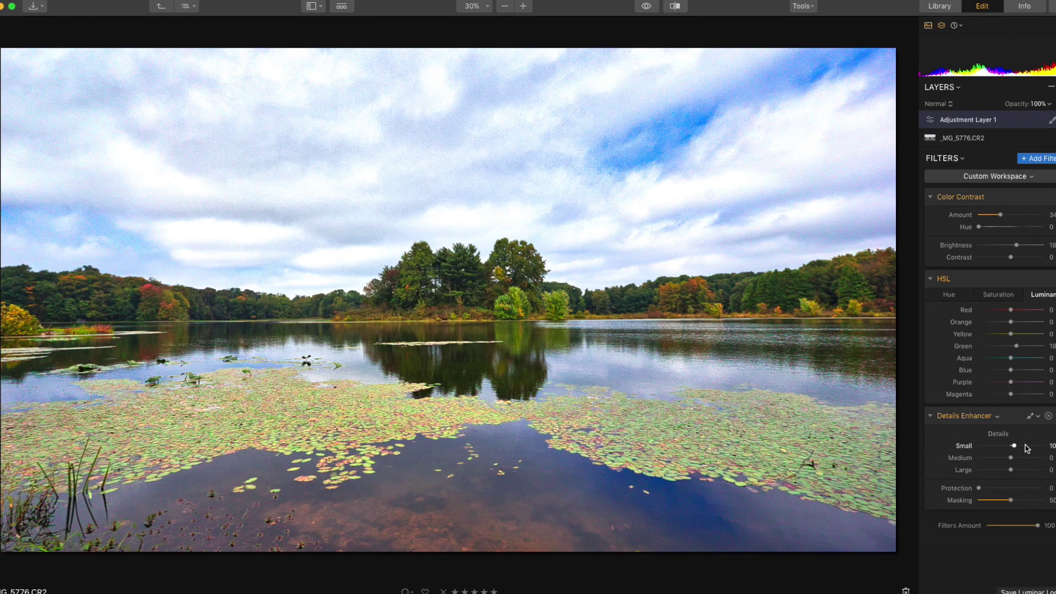
pyautogui.moveTo(1016, 447); pyautogui.dragTo(1017, 448)
# - Start a brush mask at size 65, paint along the tree line, and show the mask overlay
pyautogui.click(1052, 123)
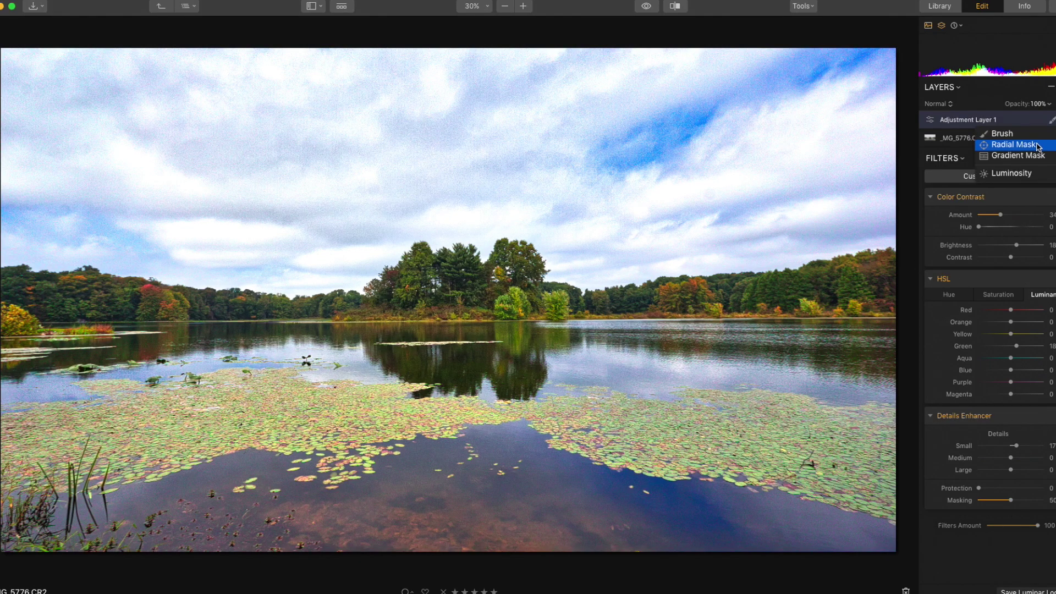
pyautogui.click(1026, 133)
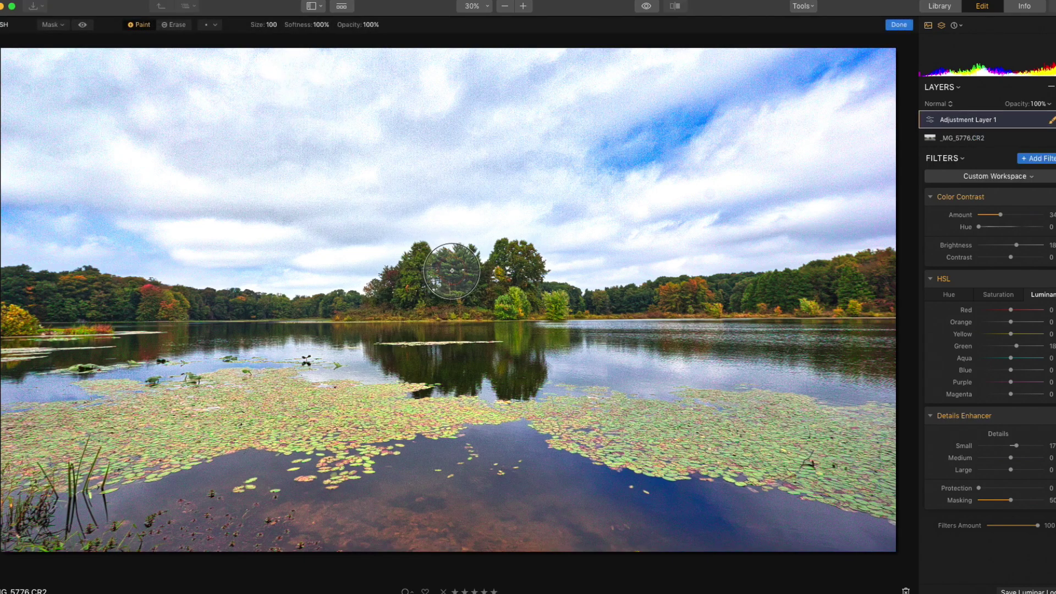
pyautogui.moveTo(263, 31); pyautogui.dragTo(254, 24)
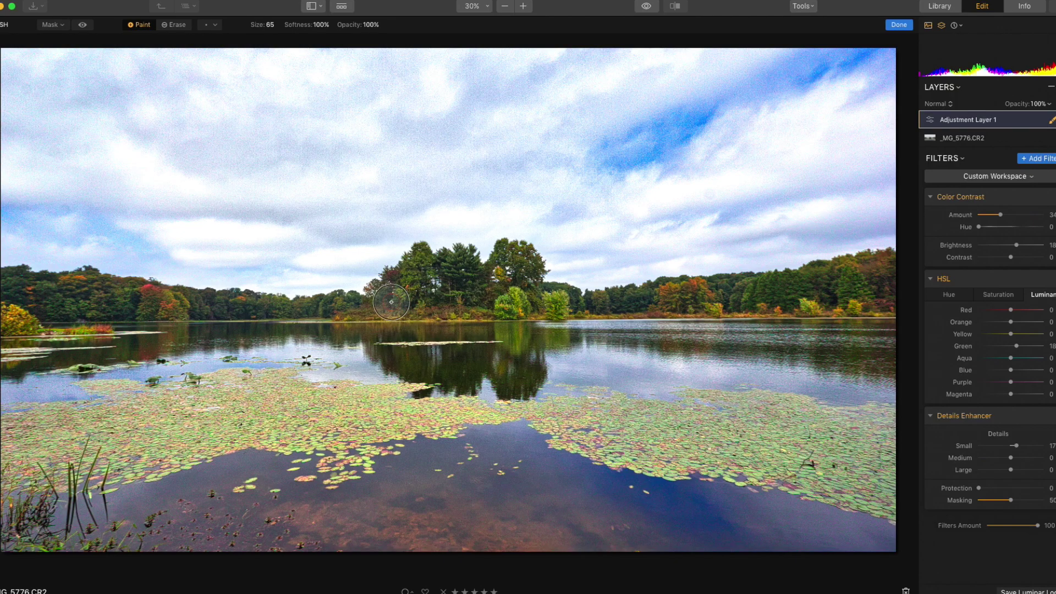
pyautogui.moveTo(401, 302)
pyautogui.mouseDown()
pyautogui.moveTo(825, 306)
pyautogui.moveTo(872, 284)
pyautogui.moveTo(564, 300)
pyautogui.moveTo(528, 292)
pyautogui.moveTo(508, 257)
pyautogui.moveTo(528, 259)
pyautogui.moveTo(418, 257)
pyautogui.moveTo(390, 292)
pyautogui.moveTo(373, 287)
pyautogui.moveTo(402, 273)
pyautogui.moveTo(418, 291)
pyautogui.moveTo(375, 305)
pyautogui.moveTo(260, 304)
pyautogui.moveTo(377, 317)
pyautogui.moveTo(47, 304)
pyautogui.moveTo(12, 284)
pyautogui.moveTo(28, 303)
pyautogui.moveTo(5, 317)
pyautogui.moveTo(139, 330)
pyautogui.moveTo(37, 334)
pyautogui.moveTo(56, 301)
pyautogui.moveTo(263, 306)
pyautogui.mouseUp()
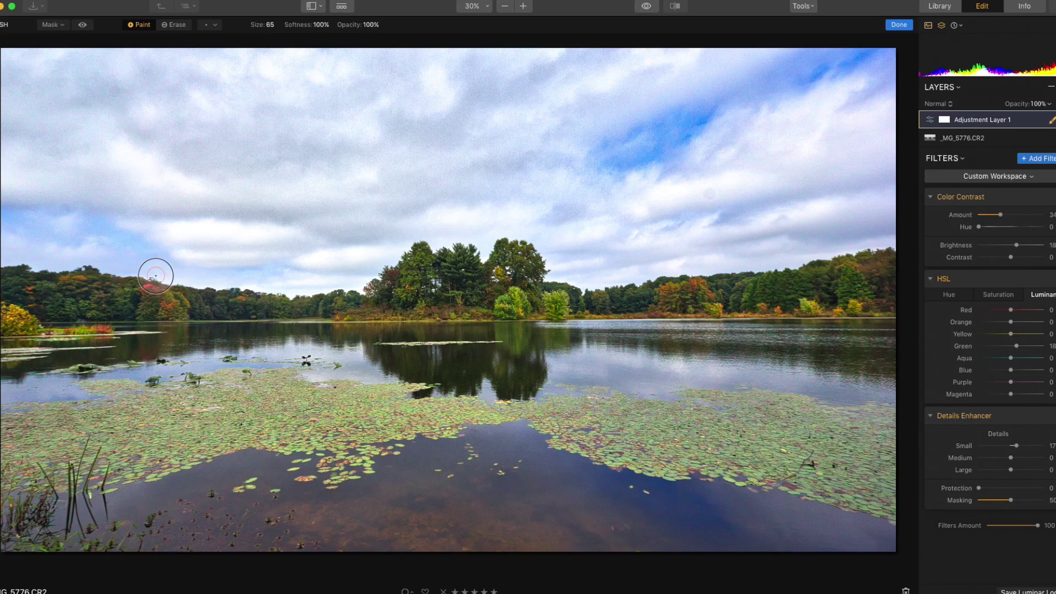
pyautogui.click(83, 25)
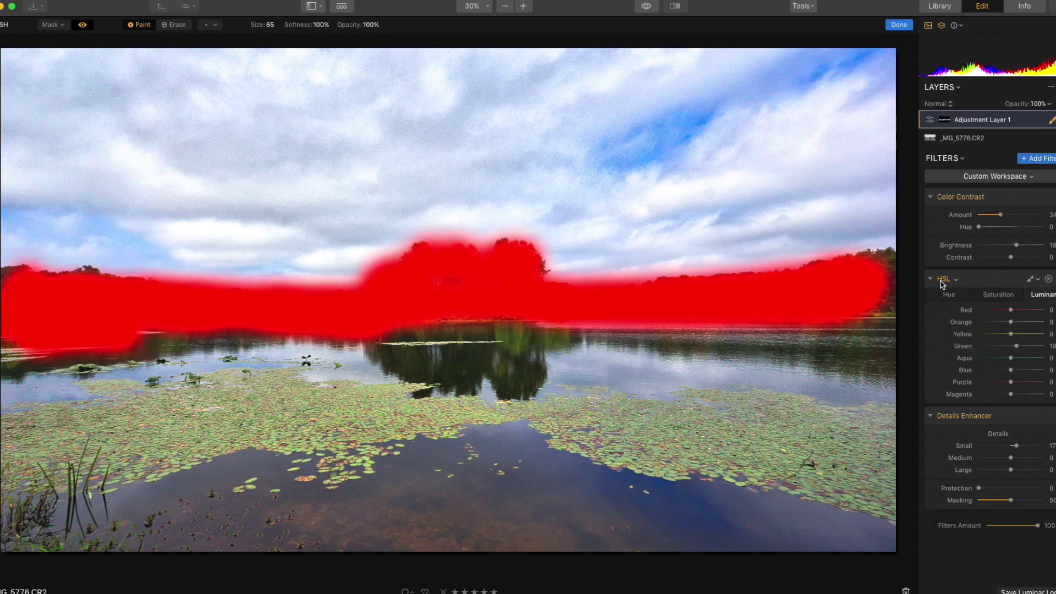
# - Extend the mask to the right treeline and island strip, refine tree tops at size 11, and hide the overlay
pyautogui.moveTo(888, 259)
pyautogui.mouseDown()
pyautogui.moveTo(893, 309)
pyautogui.moveTo(862, 310)
pyautogui.moveTo(886, 275)
pyautogui.moveTo(877, 264)
pyautogui.moveTo(768, 288)
pyautogui.moveTo(654, 293)
pyautogui.mouseUp()
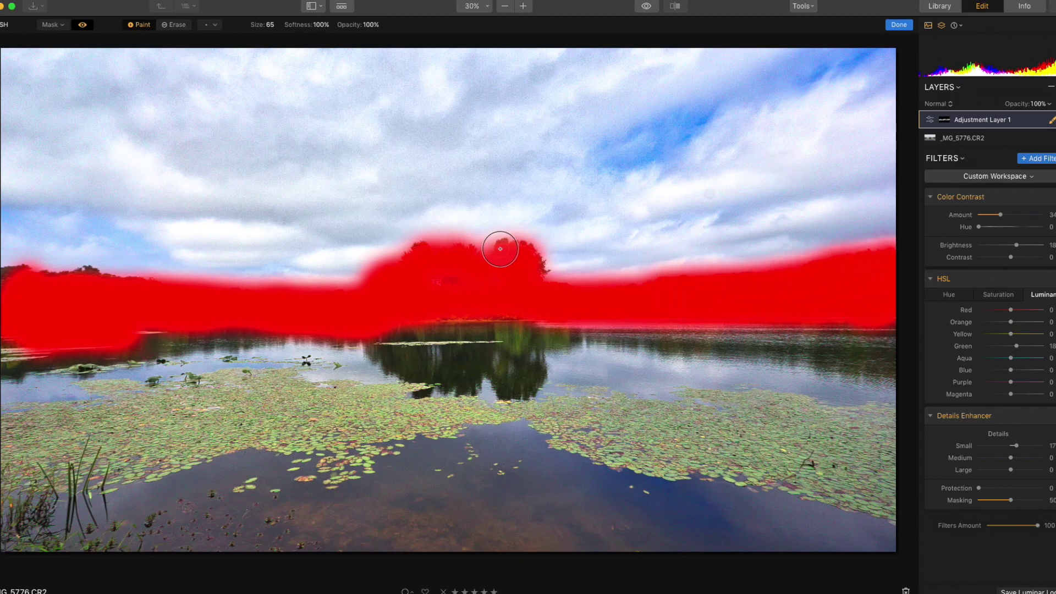
pyautogui.moveTo(471, 298)
pyautogui.mouseDown()
pyautogui.moveTo(438, 282)
pyautogui.moveTo(434, 318)
pyautogui.moveTo(532, 310)
pyautogui.mouseUp()
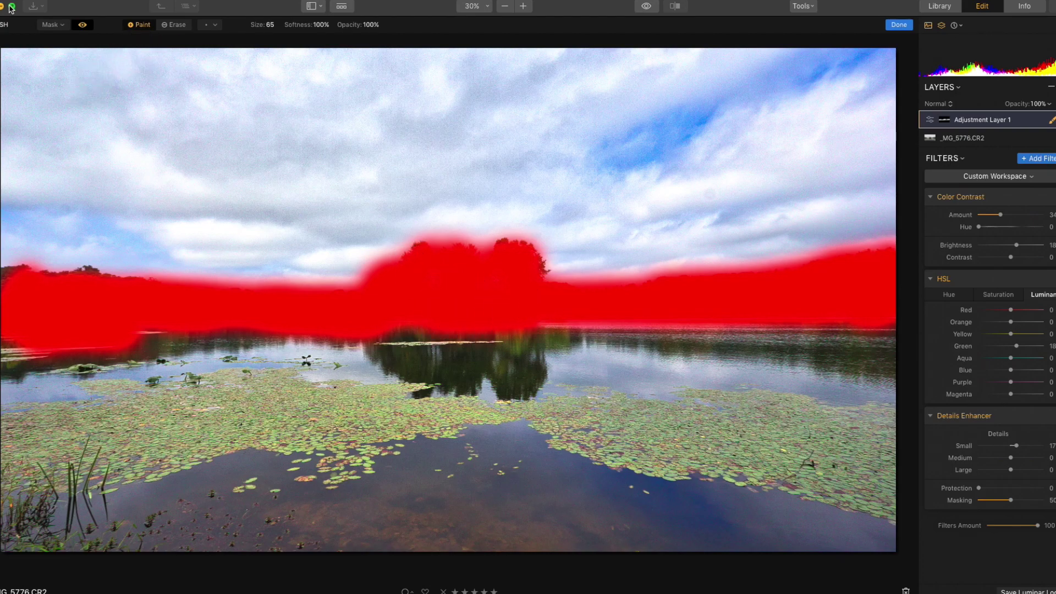
pyautogui.moveTo(268, 29)
pyautogui.mouseDown()
pyautogui.moveTo(245, 31)
pyautogui.moveTo(255, 36)
pyautogui.mouseUp()
pyautogui.moveTo(502, 244)
pyautogui.mouseDown()
pyautogui.moveTo(540, 275)
pyautogui.moveTo(537, 265)
pyautogui.moveTo(563, 284)
pyautogui.moveTo(481, 259)
pyautogui.moveTo(473, 246)
pyautogui.moveTo(418, 245)
pyautogui.moveTo(404, 260)
pyautogui.moveTo(424, 242)
pyautogui.mouseUp()
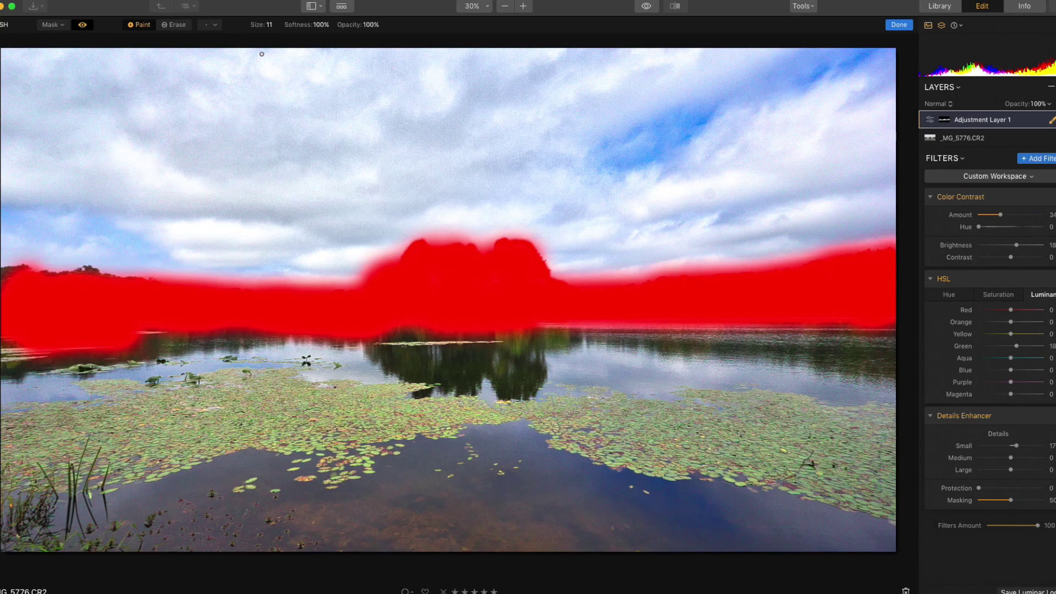
pyautogui.click(82, 26)
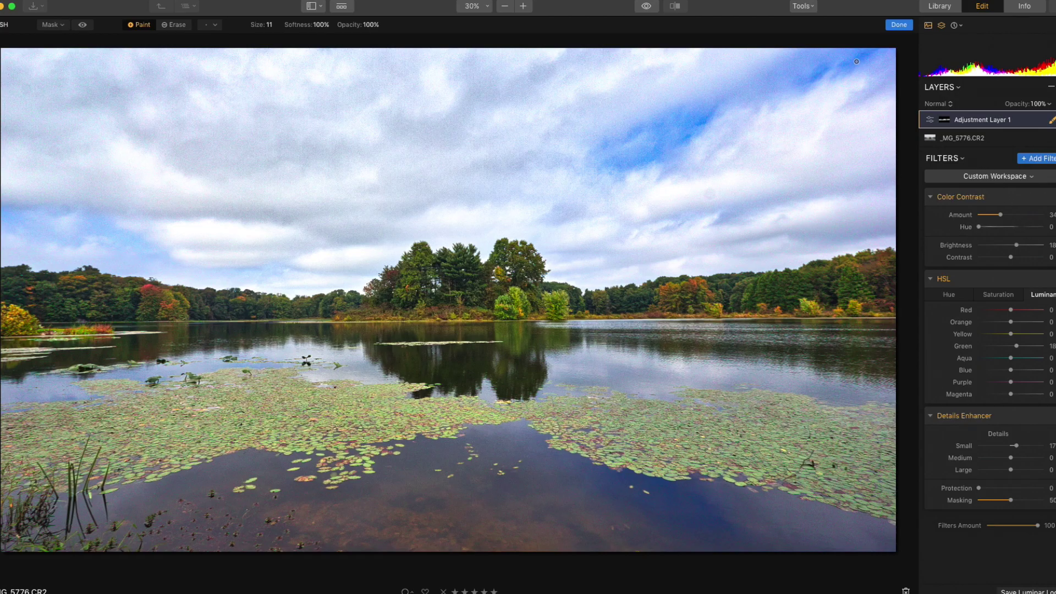
# - Exit brush masking with the tree-line mask kept and bring up the add-layer options
pyautogui.click(900, 25)
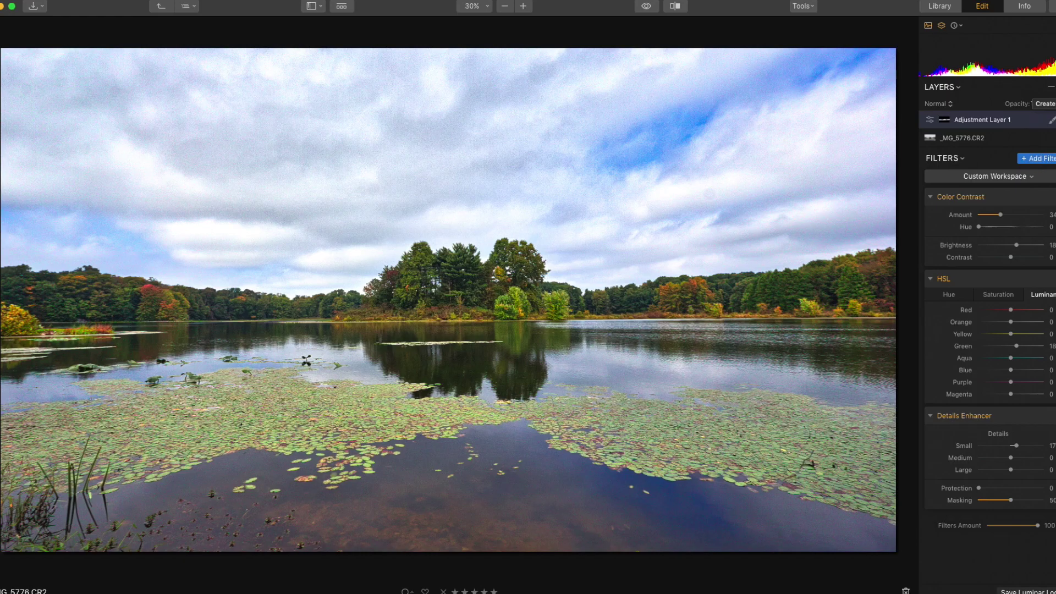
pyautogui.click(1052, 89)
# - Add Adjustment Layer 2 and apply the SKY WATER Fix workspace to it
pyautogui.click(1052, 99)
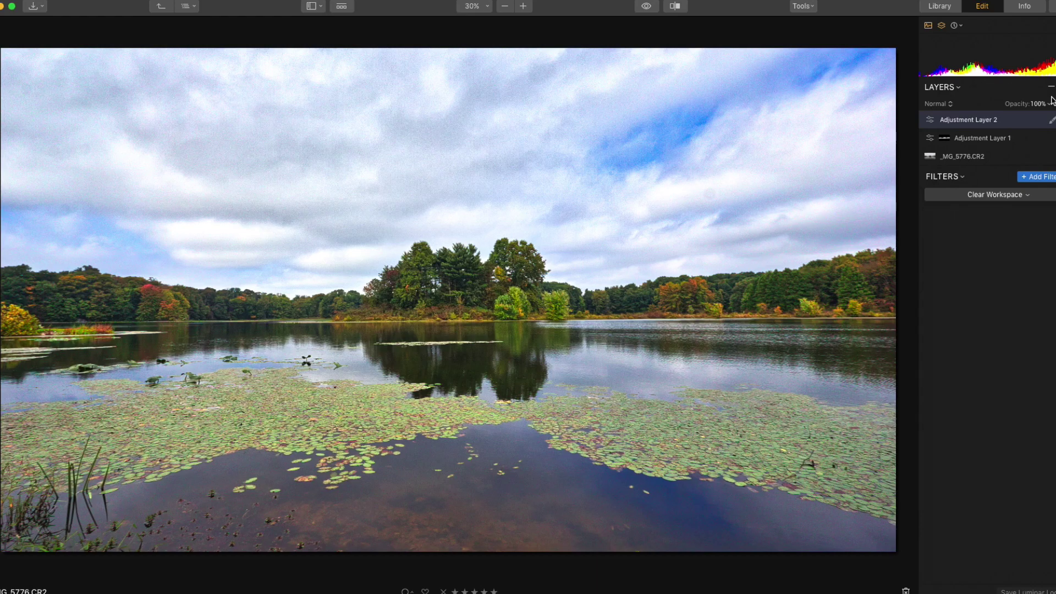
pyautogui.click(1024, 195)
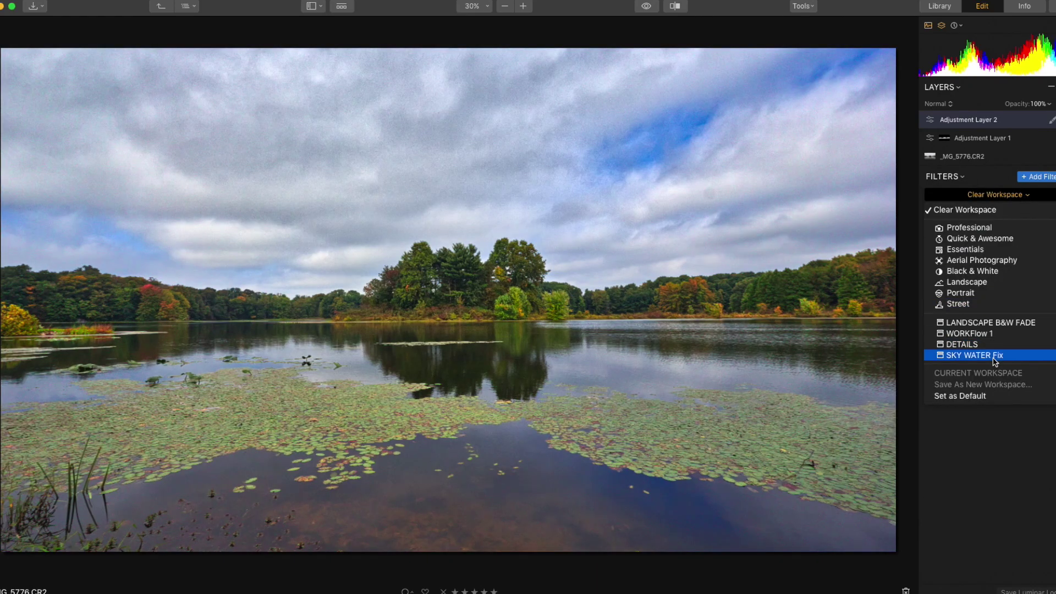
pyautogui.click(996, 356)
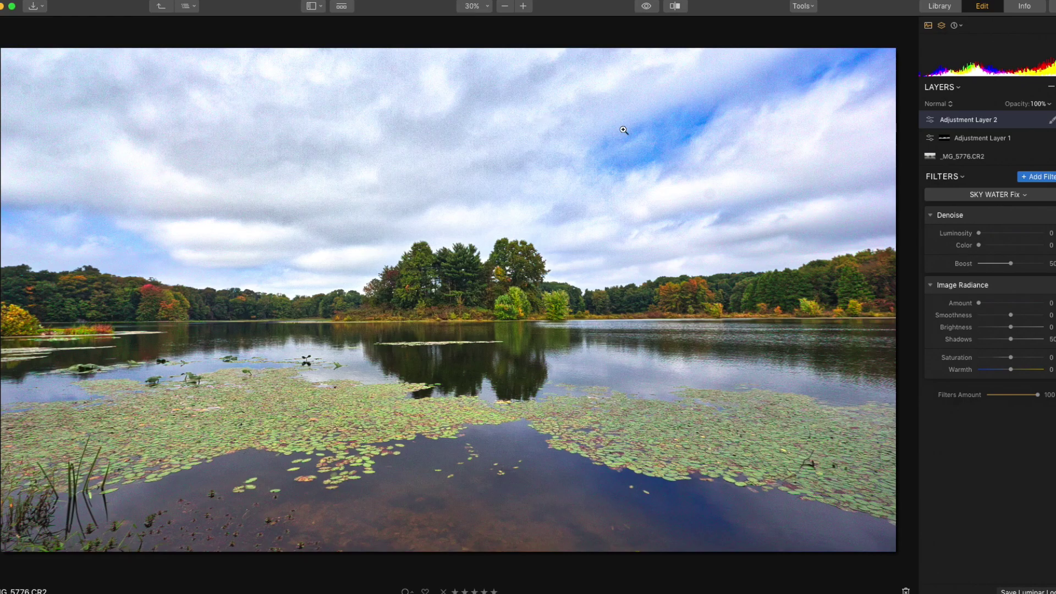
# - Raise Denoise Luminosity to 80 while viewing the sky at 100%, then add a little Image Radiance
pyautogui.click(650, 117)
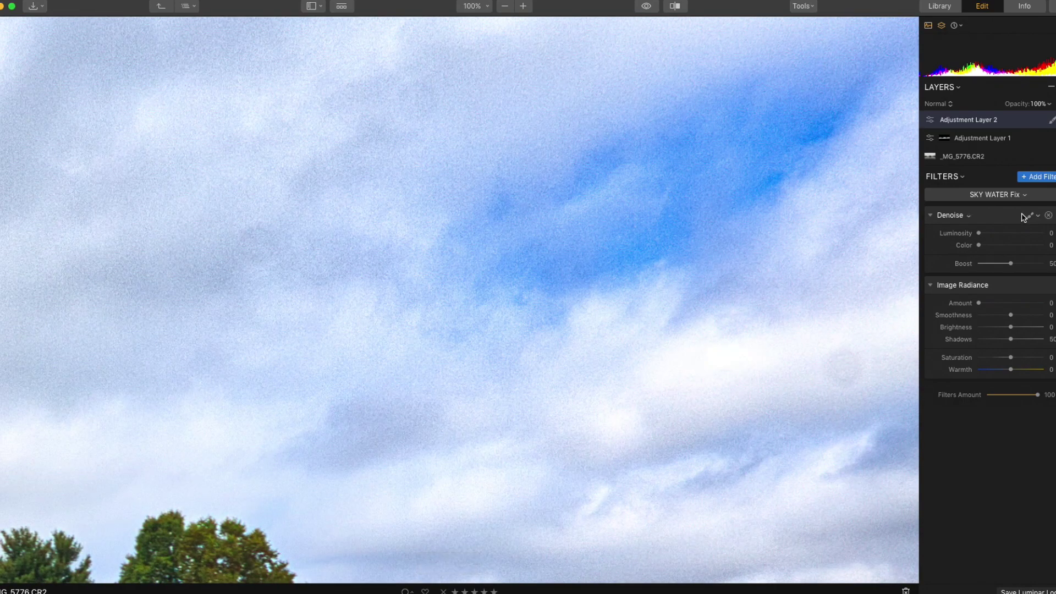
pyautogui.moveTo(981, 236); pyautogui.dragTo(1038, 238)
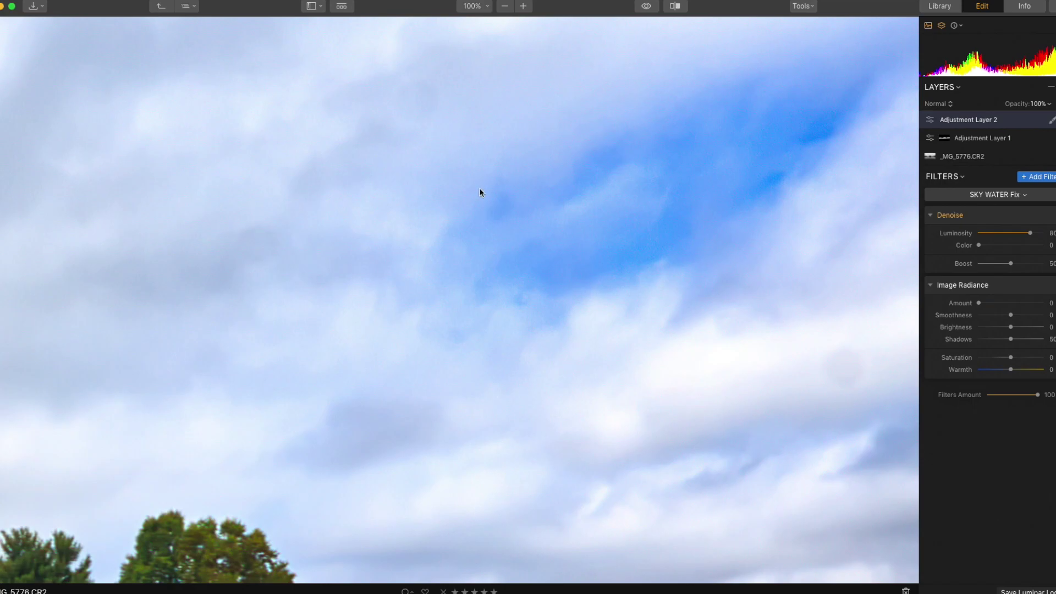
pyautogui.click(549, 212)
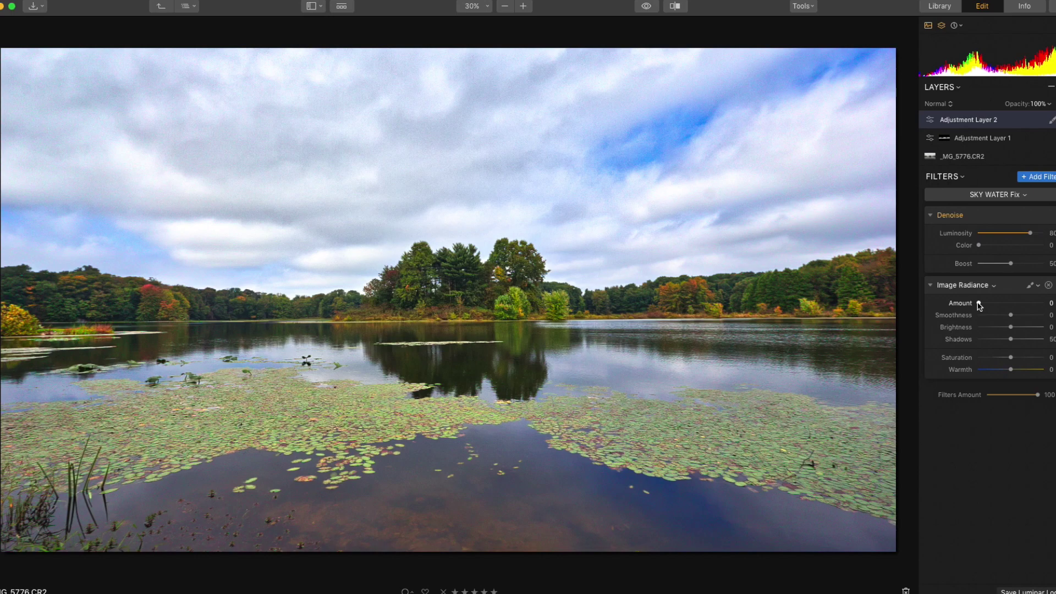
pyautogui.moveTo(979, 306)
pyautogui.mouseDown()
pyautogui.moveTo(1008, 306)
pyautogui.moveTo(987, 305)
pyautogui.mouseUp()
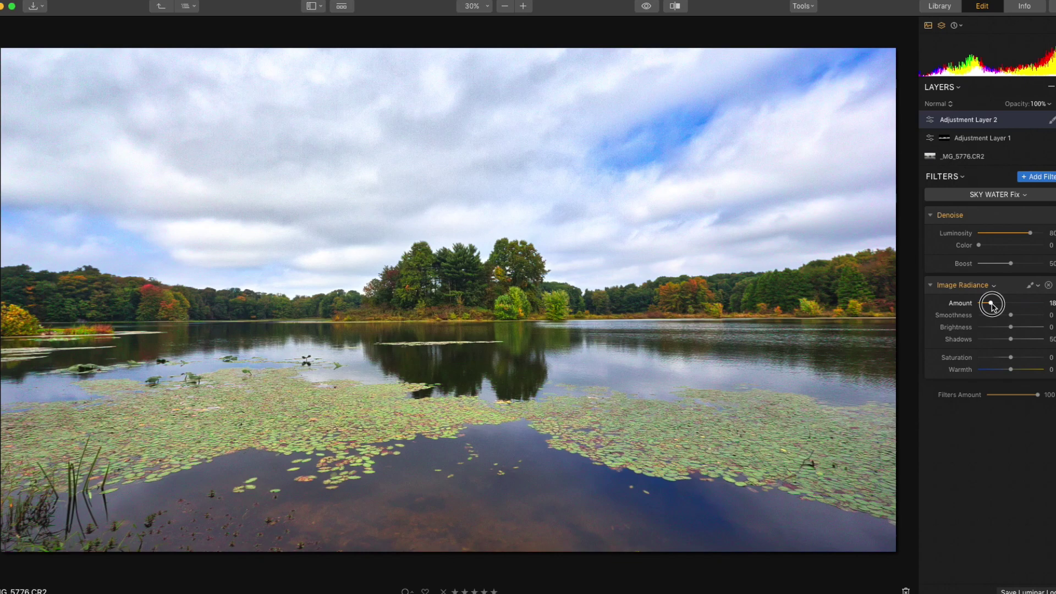
# - Nudge Image Radiance Amount to about 18 and try Brightness values, leaving it at 0
pyautogui.moveTo(993, 306); pyautogui.dragTo(993, 306)
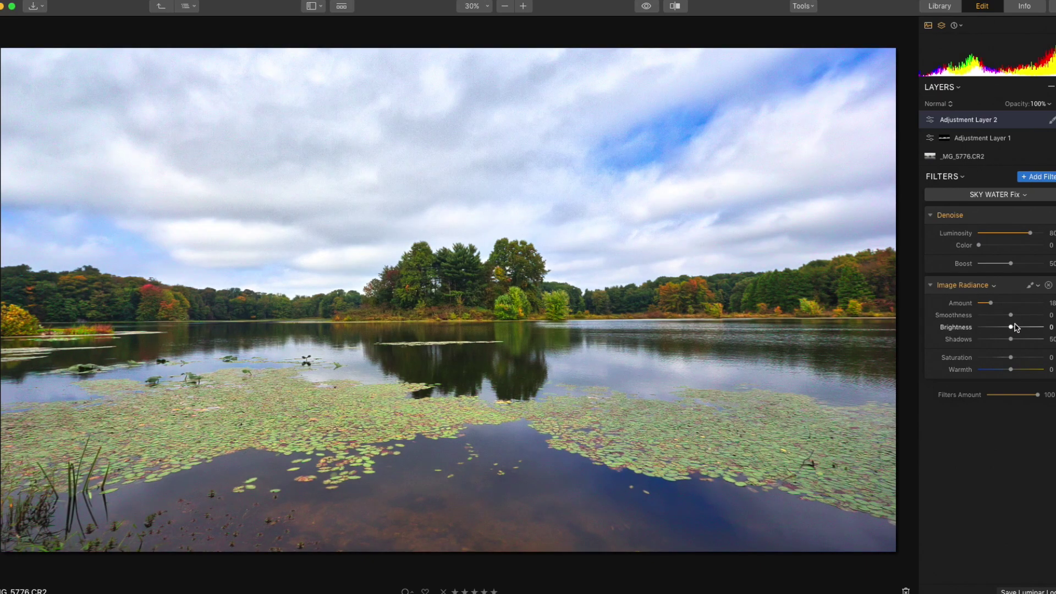
pyautogui.moveTo(1012, 330)
pyautogui.mouseDown()
pyautogui.moveTo(1048, 328)
pyautogui.moveTo(985, 329)
pyautogui.moveTo(1048, 329)
pyautogui.moveTo(1015, 330)
pyautogui.moveTo(1028, 319)
pyautogui.moveTo(1012, 318)
pyautogui.mouseUp()
# - Paint Adjustment Layer 2's mask over the sky with a size 277 brush and mask overlay on
pyautogui.click(1052, 120)
pyautogui.click(996, 133)
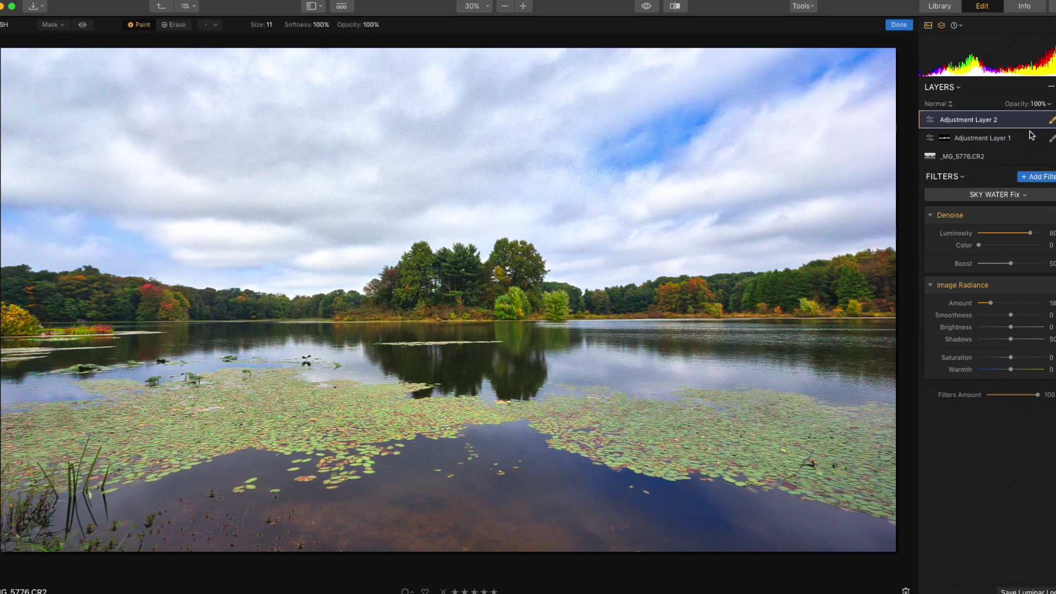
pyautogui.moveTo(270, 26)
pyautogui.mouseDown()
pyautogui.moveTo(330, 29)
pyautogui.moveTo(66, 83)
pyautogui.moveTo(176, 63)
pyautogui.mouseUp()
pyautogui.click(82, 25)
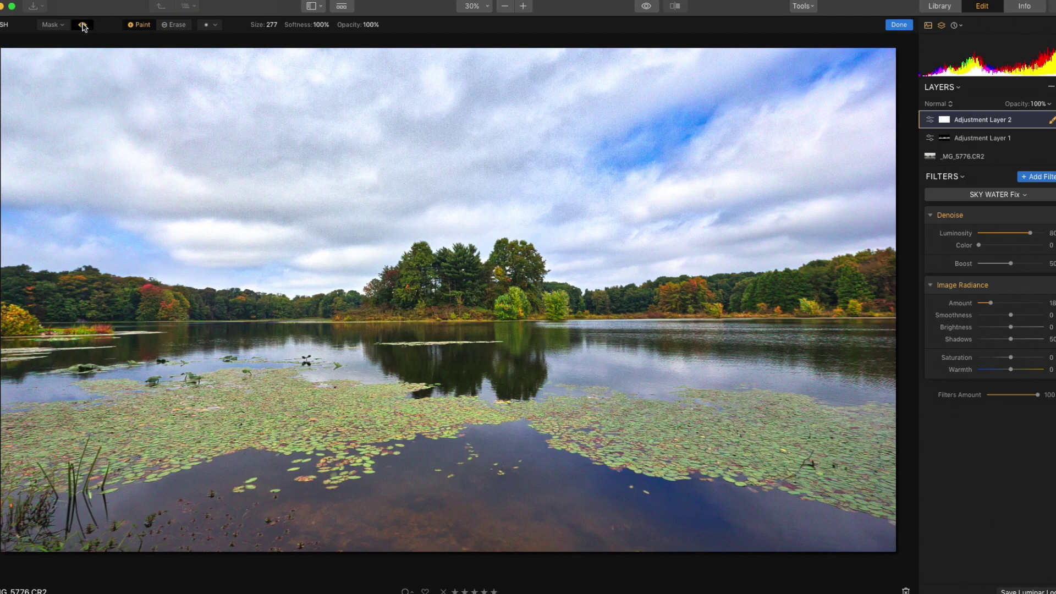
pyautogui.moveTo(99, 110)
pyautogui.mouseDown()
pyautogui.moveTo(59, 68)
pyautogui.moveTo(12, 72)
pyautogui.moveTo(849, 64)
pyautogui.moveTo(860, 123)
pyautogui.moveTo(488, 148)
pyautogui.moveTo(144, 141)
pyautogui.moveTo(209, 165)
pyautogui.moveTo(509, 151)
pyautogui.moveTo(645, 174)
pyautogui.moveTo(865, 147)
pyautogui.moveTo(429, 143)
pyautogui.moveTo(240, 177)
pyautogui.moveTo(47, 170)
pyautogui.moveTo(275, 198)
pyautogui.moveTo(352, 195)
pyautogui.moveTo(384, 175)
pyautogui.moveTo(865, 176)
pyautogui.moveTo(540, 110)
pyautogui.mouseUp()
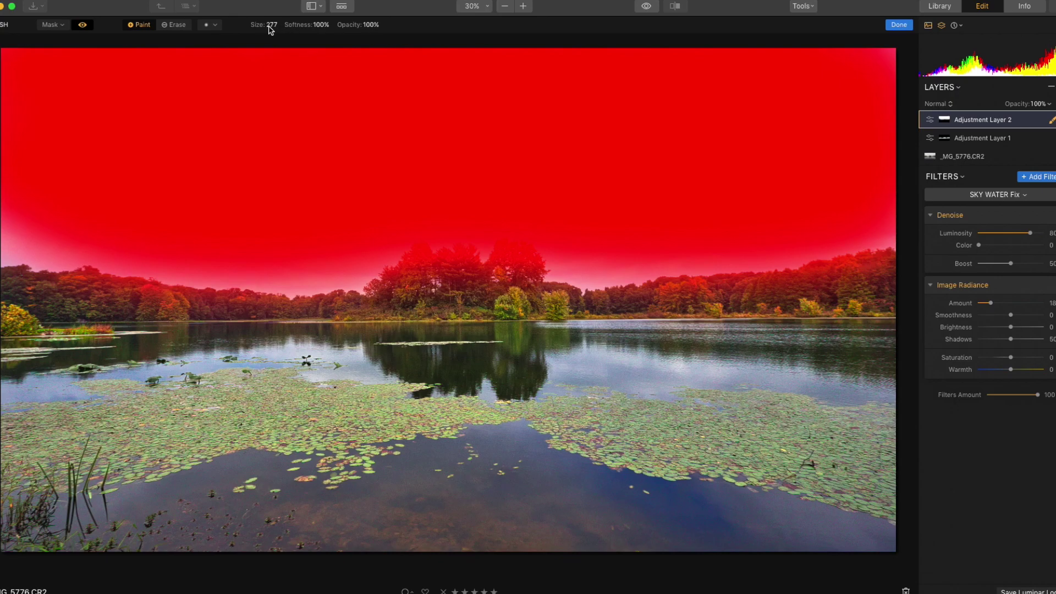
# - Erase the mask from the treeline with a size 35 brush
pyautogui.moveTo(270, 28); pyautogui.dragTo(176, 28)
pyautogui.click(176, 28)
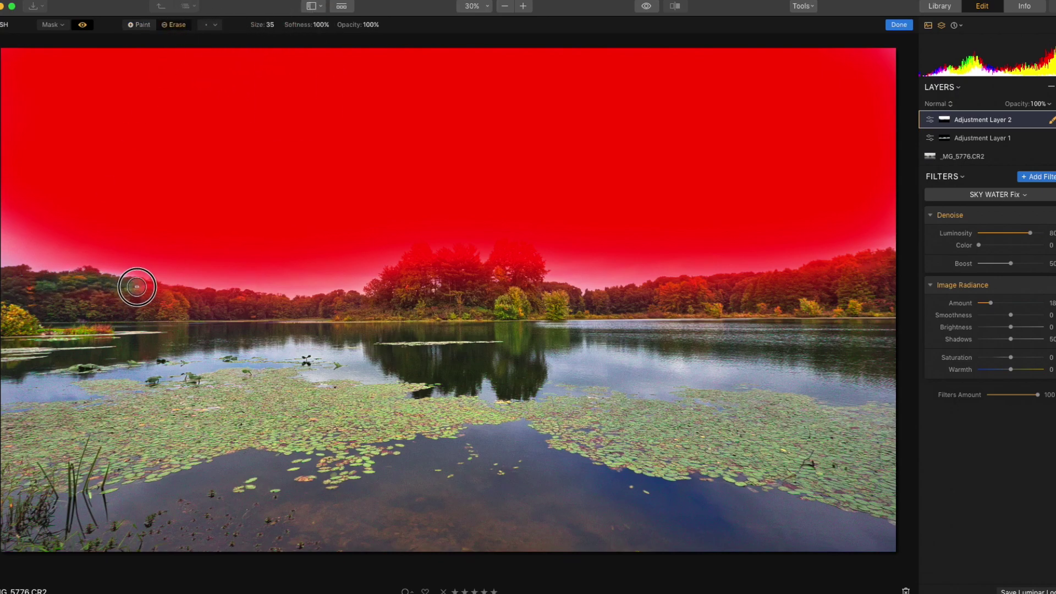
pyautogui.moveTo(136, 287)
pyautogui.mouseDown()
pyautogui.moveTo(313, 305)
pyautogui.moveTo(9, 292)
pyautogui.moveTo(380, 303)
pyautogui.moveTo(371, 302)
pyautogui.moveTo(423, 249)
pyautogui.moveTo(436, 261)
pyautogui.moveTo(507, 266)
pyautogui.moveTo(500, 253)
pyautogui.moveTo(512, 247)
pyautogui.moveTo(532, 264)
pyautogui.moveTo(517, 282)
pyautogui.moveTo(523, 270)
pyautogui.moveTo(509, 261)
pyautogui.moveTo(454, 280)
pyautogui.moveTo(485, 277)
pyautogui.moveTo(435, 274)
pyautogui.moveTo(372, 315)
pyautogui.moveTo(332, 313)
pyautogui.moveTo(498, 318)
pyautogui.moveTo(539, 309)
pyautogui.moveTo(539, 293)
pyautogui.moveTo(770, 287)
pyautogui.moveTo(900, 253)
pyautogui.moveTo(636, 302)
pyautogui.moveTo(698, 313)
pyautogui.moveTo(809, 308)
pyautogui.moveTo(575, 309)
pyautogui.mouseUp()
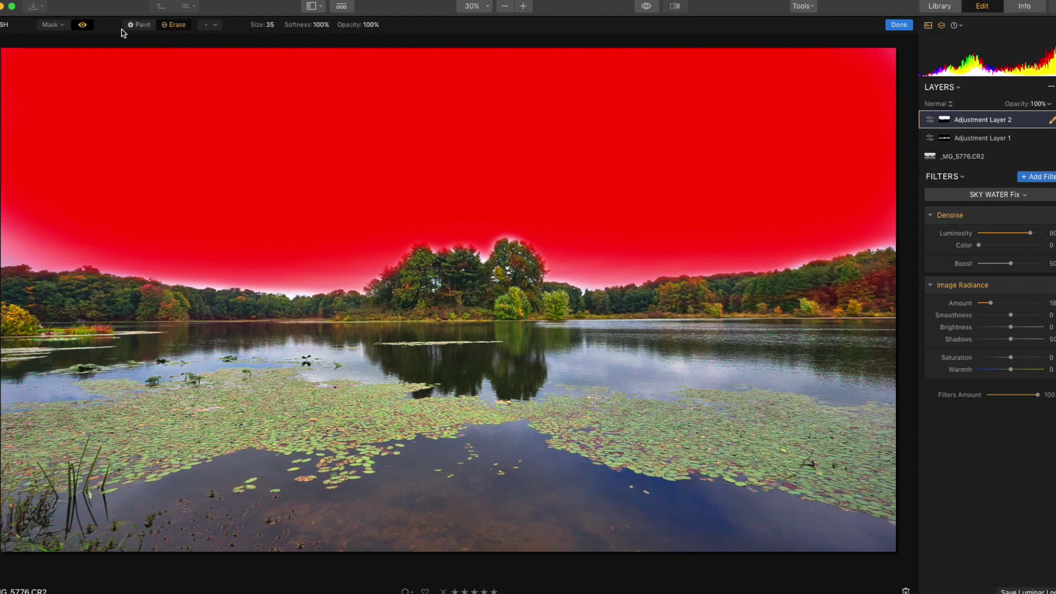
pyautogui.click(145, 25)
# - Paint the mask along the treeline edge at size 50, then across the lake and lily pads at size 132, 78% opacity
pyautogui.moveTo(250, 24); pyautogui.dragTo(258, 25)
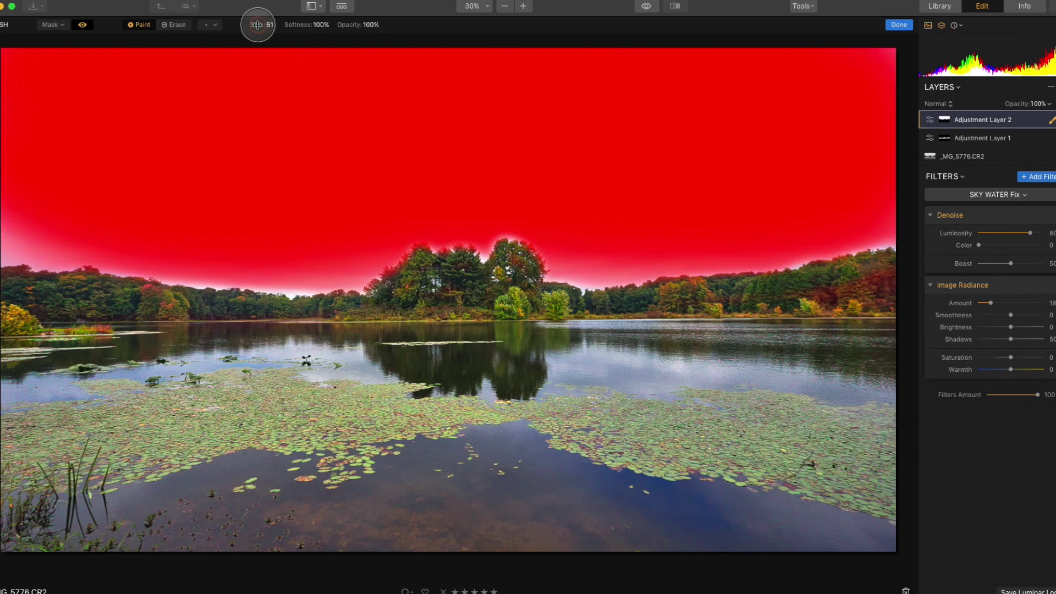
pyautogui.moveTo(8, 251)
pyautogui.mouseDown()
pyautogui.moveTo(332, 274)
pyautogui.moveTo(399, 228)
pyautogui.moveTo(511, 218)
pyautogui.moveTo(535, 220)
pyautogui.moveTo(574, 271)
pyautogui.moveTo(564, 272)
pyautogui.moveTo(898, 225)
pyautogui.mouseUp()
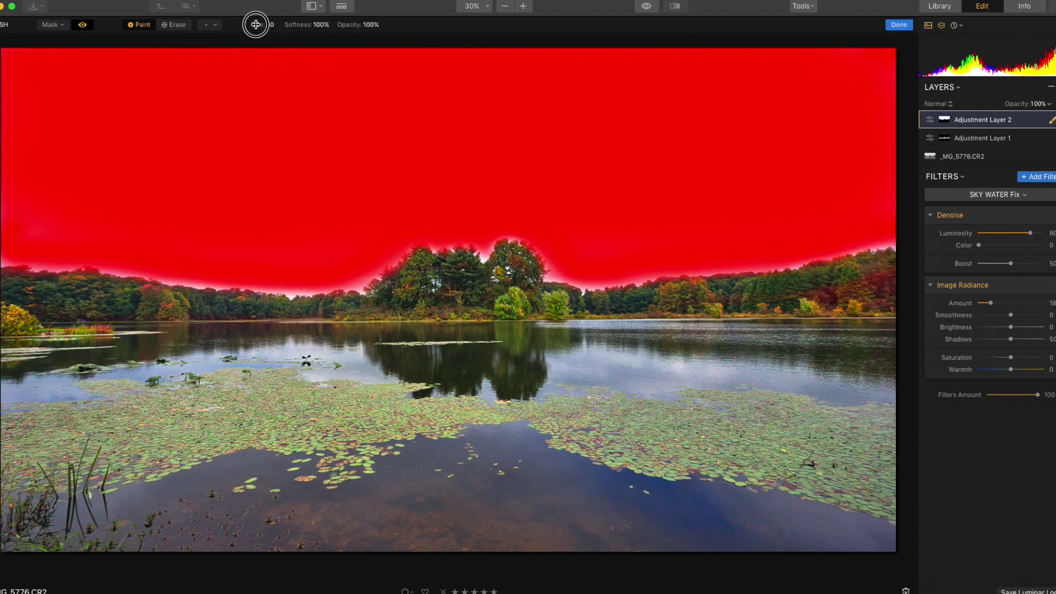
pyautogui.moveTo(255, 25); pyautogui.dragTo(338, 24)
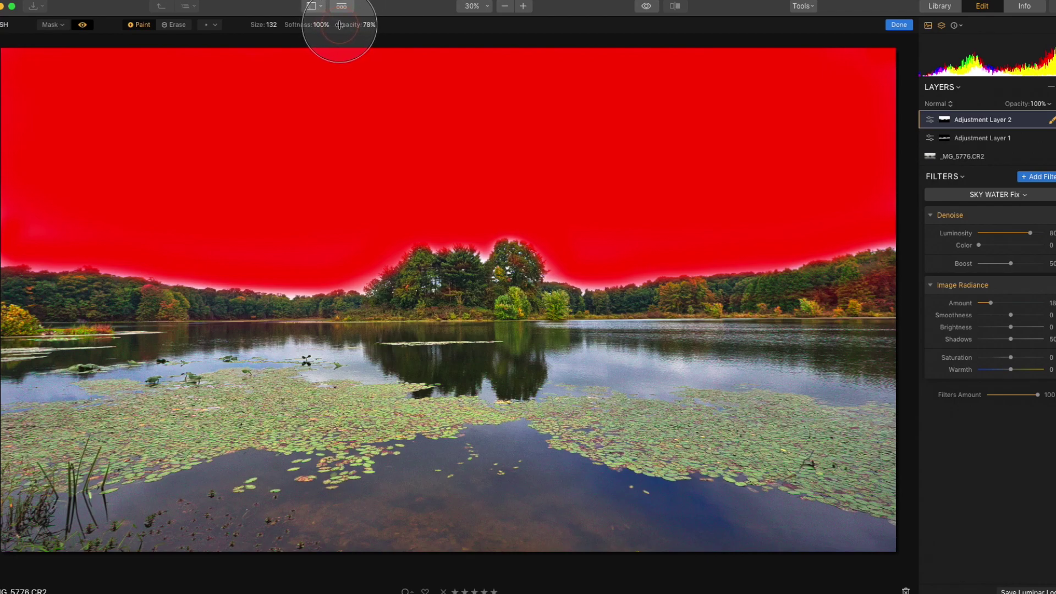
pyautogui.moveTo(537, 353)
pyautogui.mouseDown()
pyautogui.moveTo(673, 381)
pyautogui.moveTo(841, 394)
pyautogui.mouseUp()
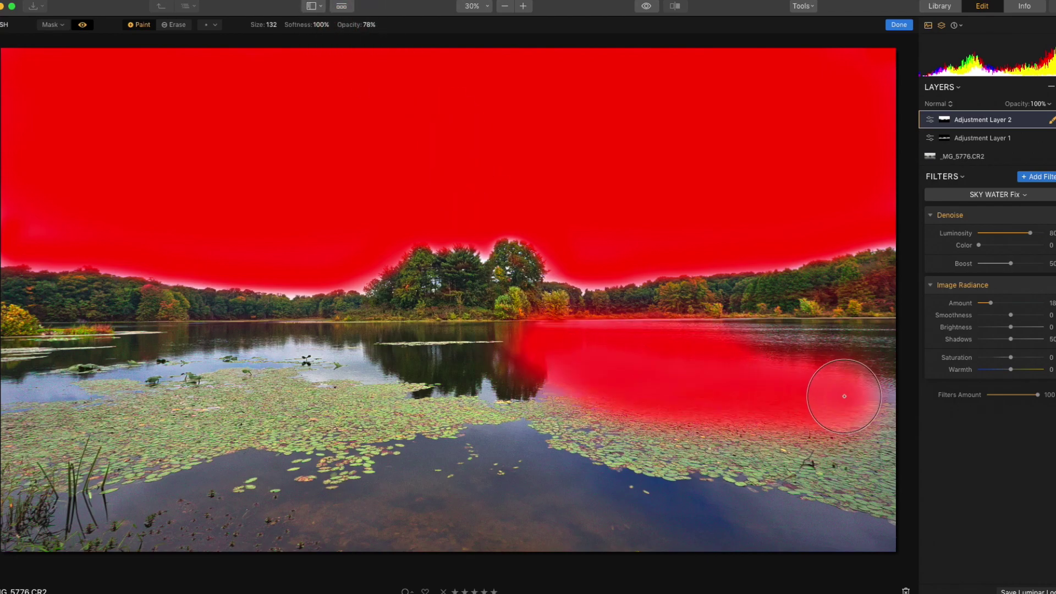
pyautogui.moveTo(544, 386)
pyautogui.mouseDown()
pyautogui.moveTo(320, 390)
pyautogui.moveTo(195, 366)
pyautogui.moveTo(64, 383)
pyautogui.moveTo(11, 401)
pyautogui.mouseUp()
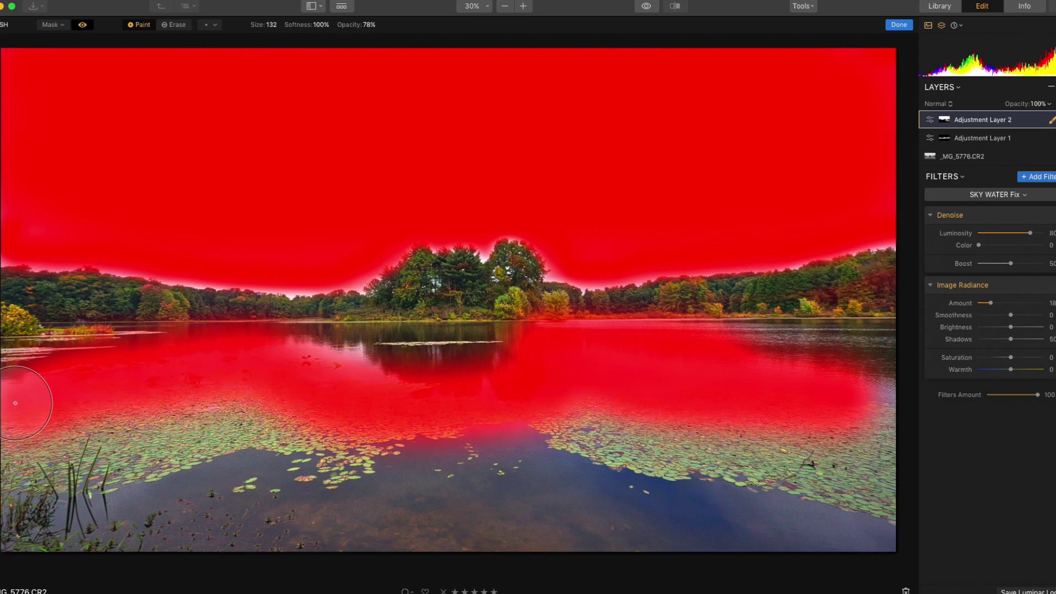
pyautogui.moveTo(528, 358)
pyautogui.mouseDown()
pyautogui.moveTo(533, 396)
pyautogui.moveTo(25, 470)
pyautogui.mouseUp()
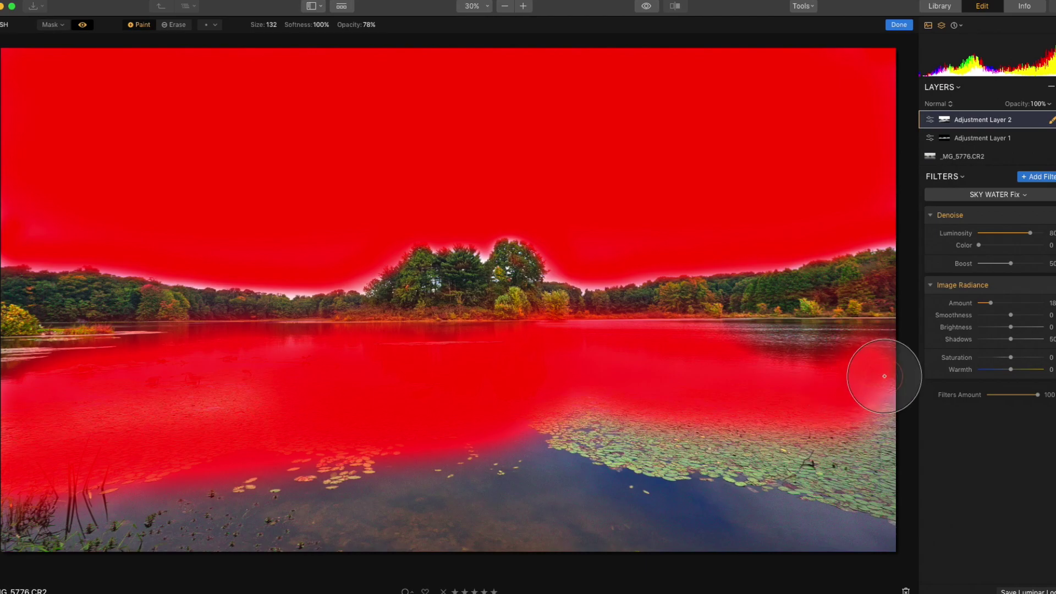
pyautogui.click(83, 25)
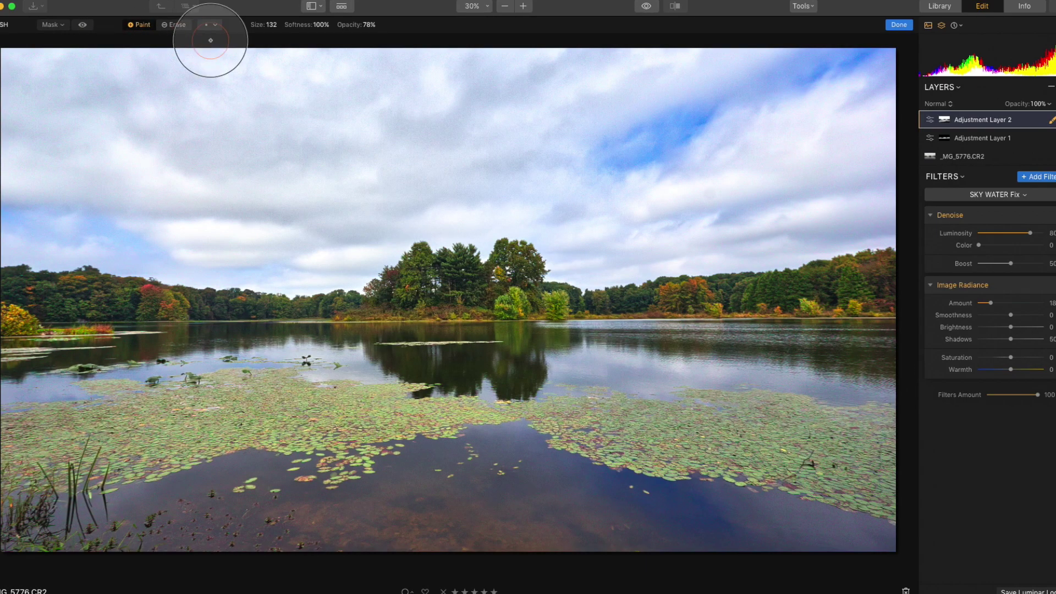
# - Confirm the mask, flick between original and edited photo, then zoom to 100% on the sky
pyautogui.click(899, 25)
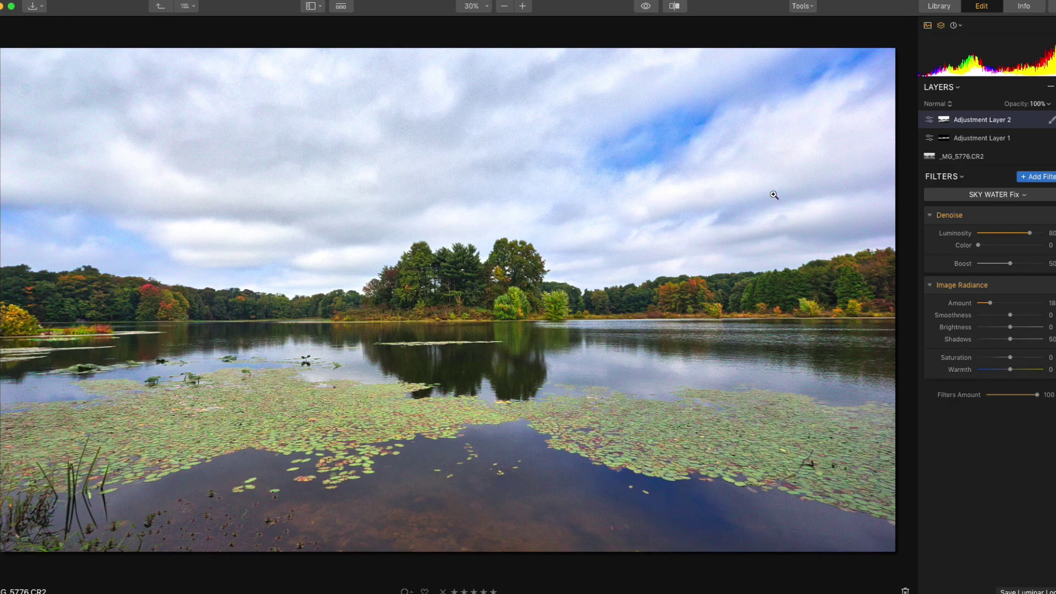
pyautogui.click(646, 6)
pyautogui.click(647, 5)
pyautogui.click(647, 5)
pyautogui.click(646, 5)
pyautogui.click(647, 5)
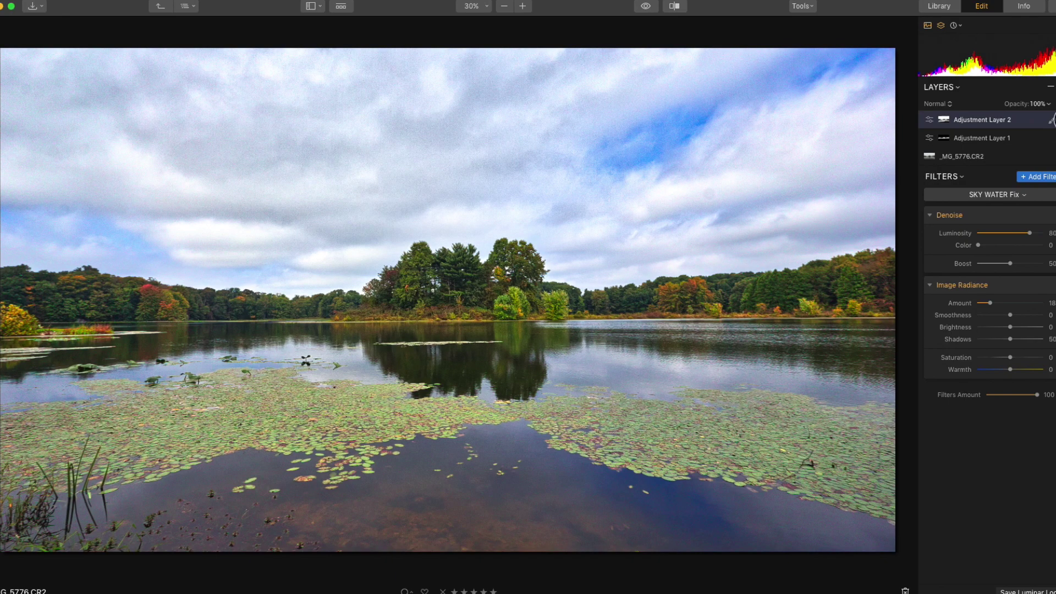
pyautogui.click(647, 144)
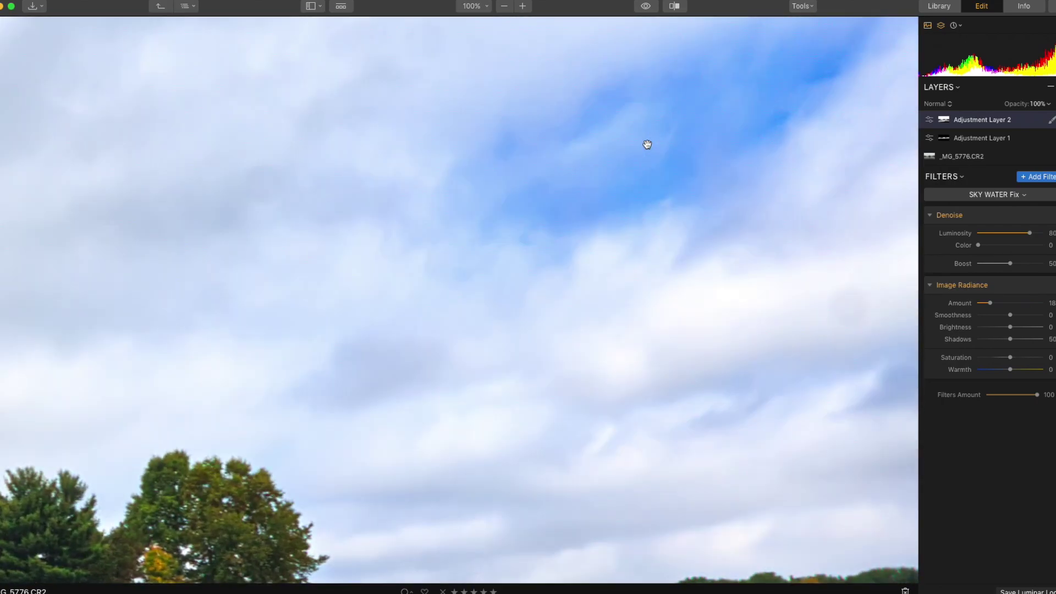
# - Zoom back out to the whole photo and bring up the retouching Tools list
pyautogui.click(647, 144)
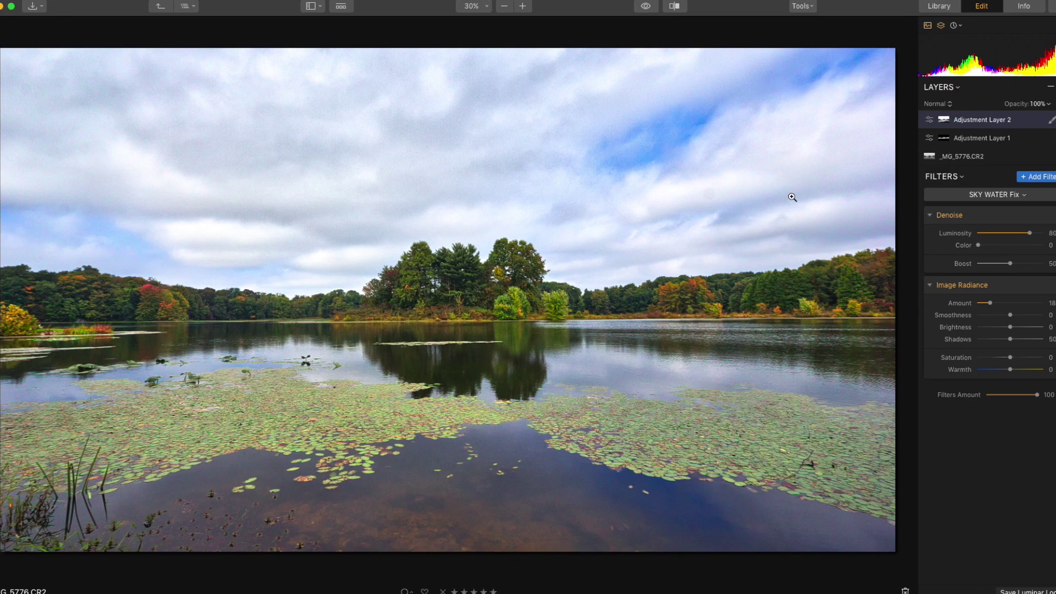
pyautogui.click(811, 9)
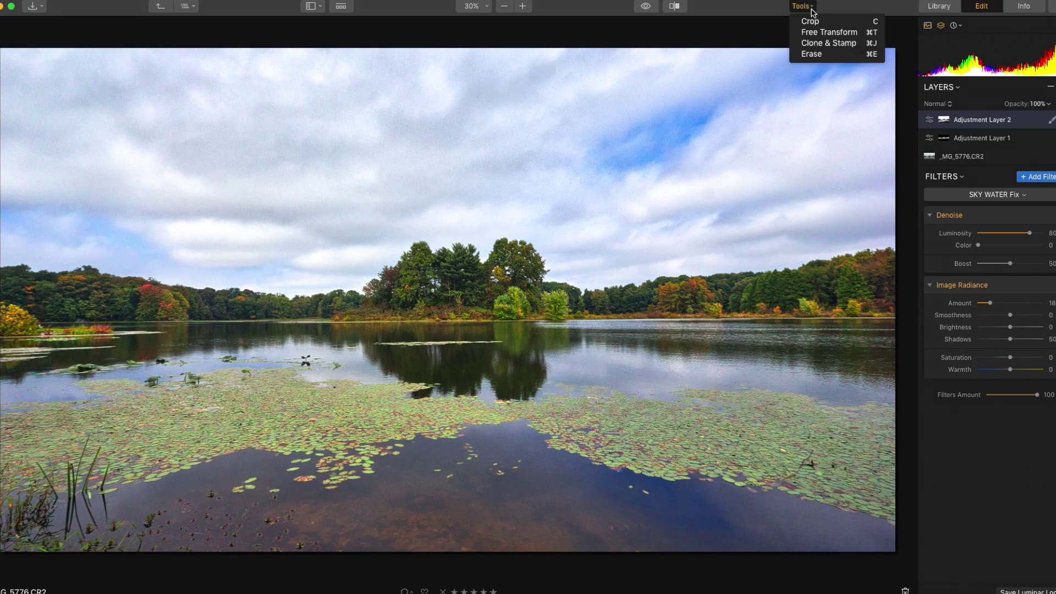
pyautogui.click(821, 44)
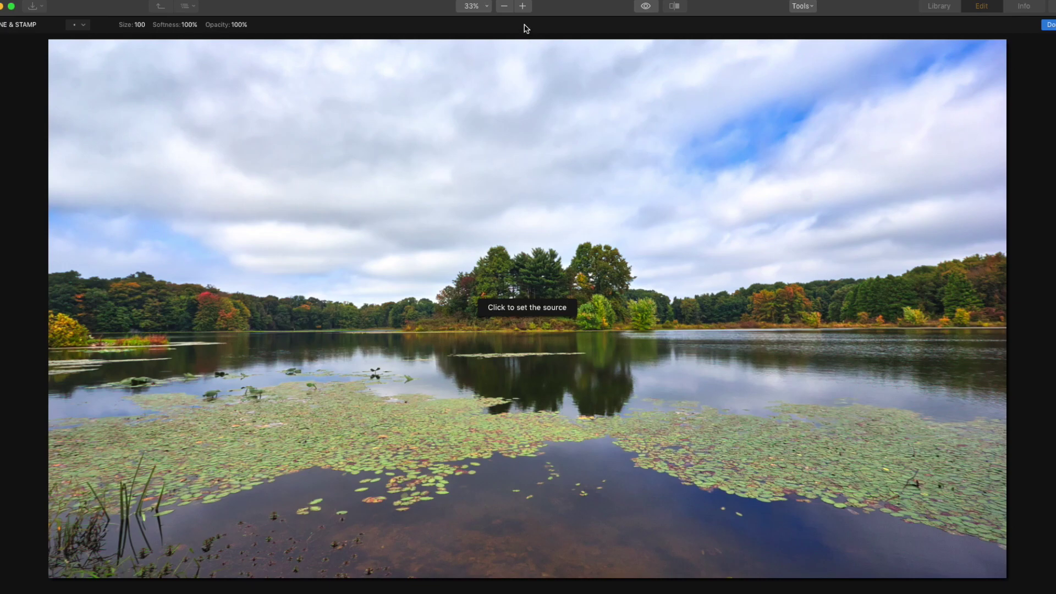
pyautogui.click(522, 6)
pyautogui.scroll(10, 811, 81)
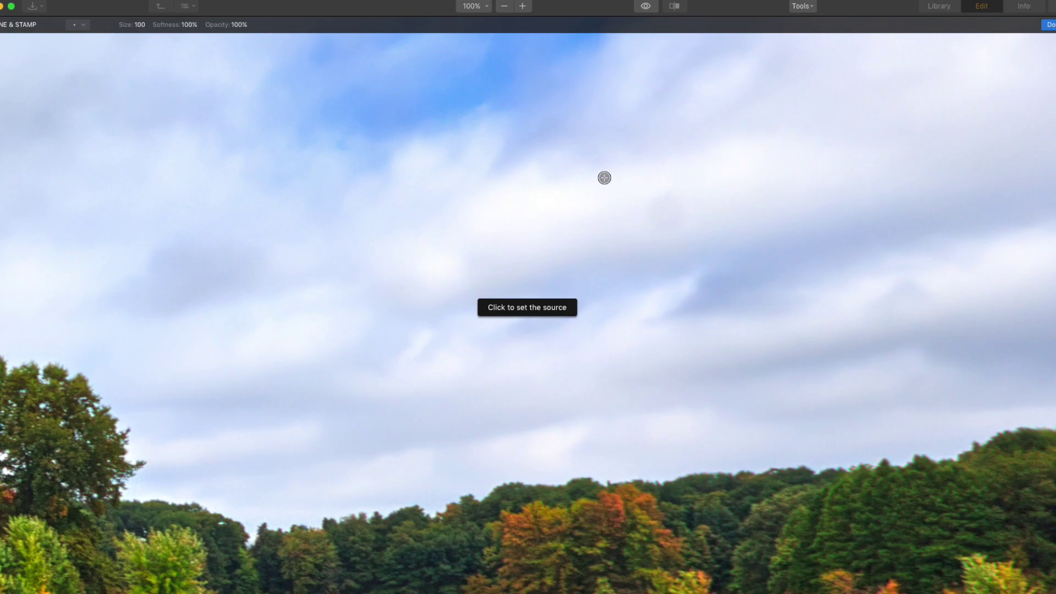
pyautogui.click(746, 176)
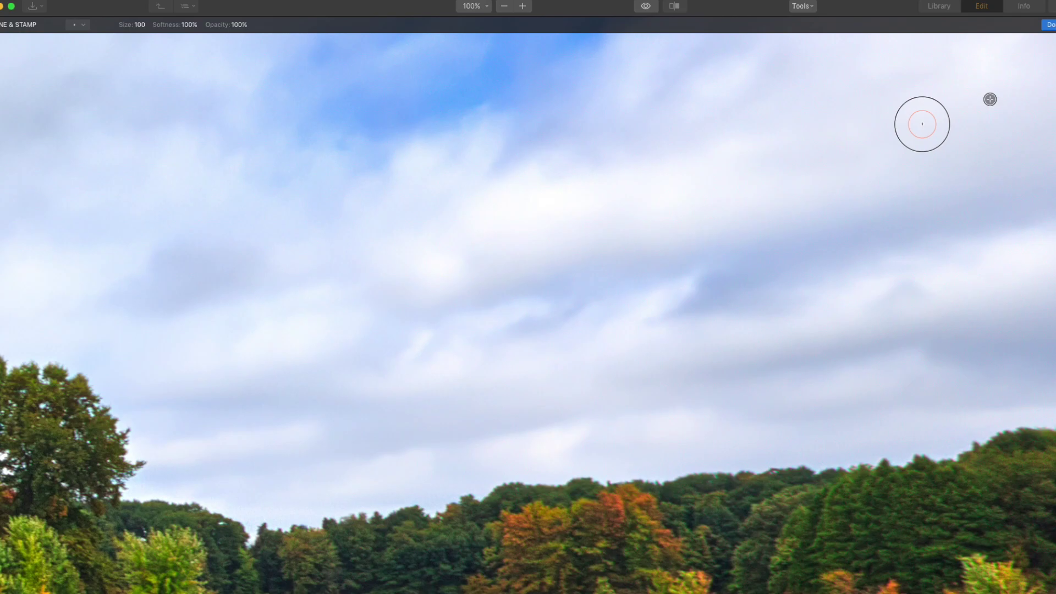
pyautogui.scroll(10, 290, 101)
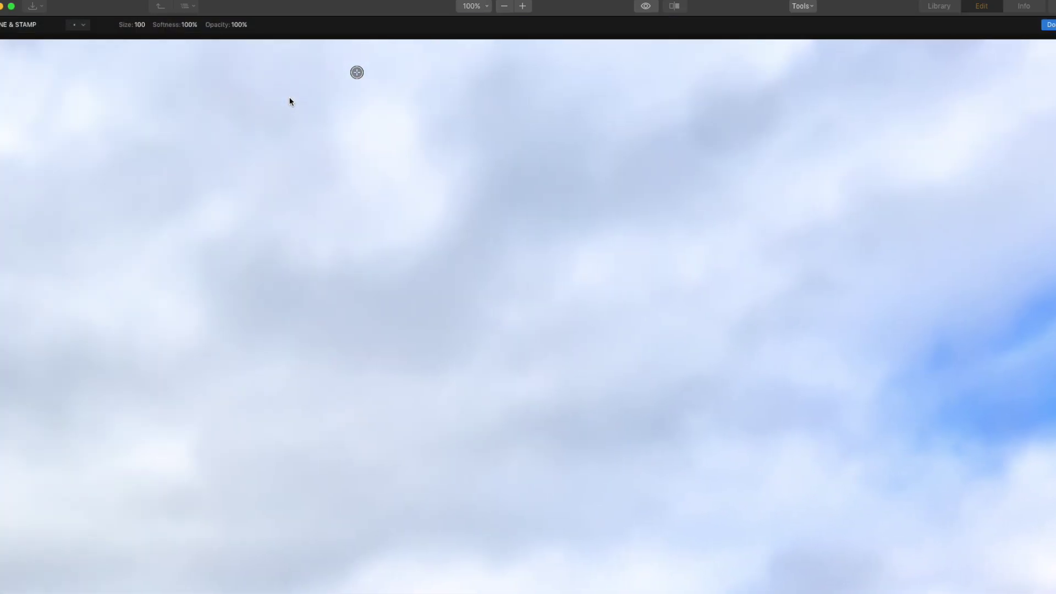
pyautogui.hscroll(5, 290, 101)
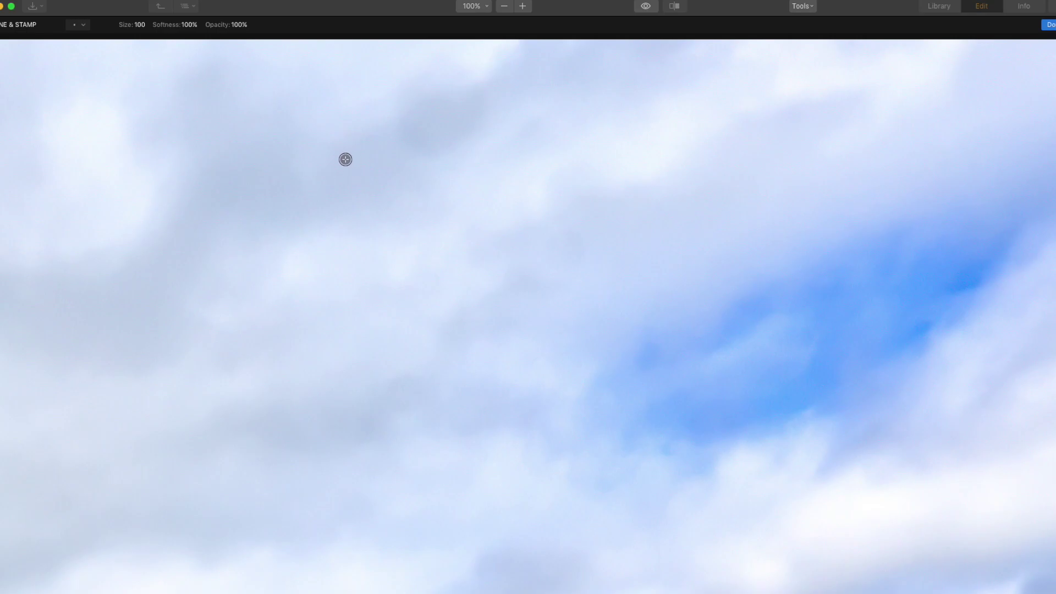
pyautogui.moveTo(131, 24); pyautogui.dragTo(144, 24)
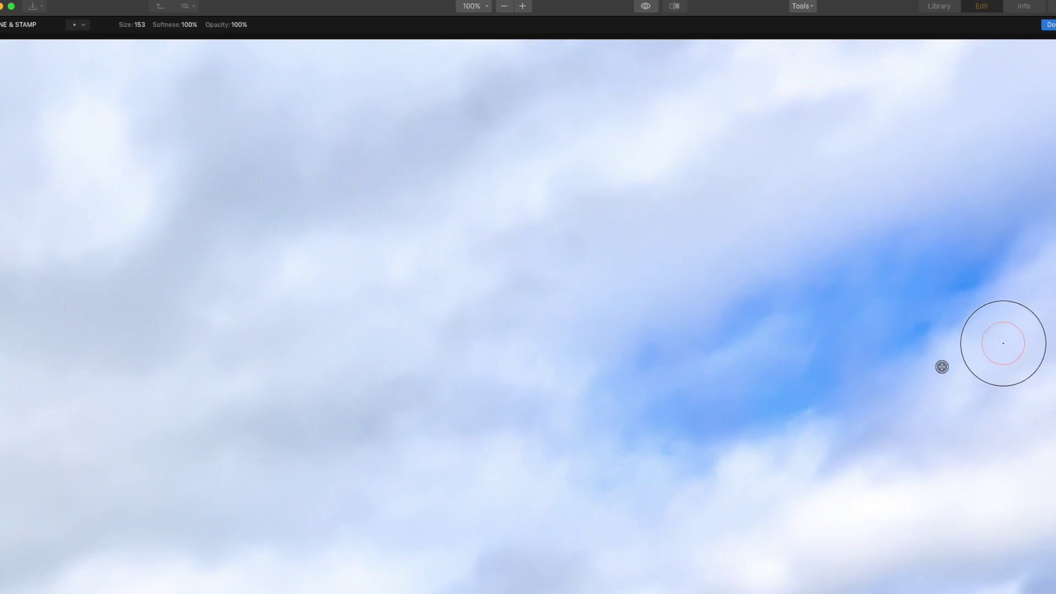
pyautogui.click(487, 7)
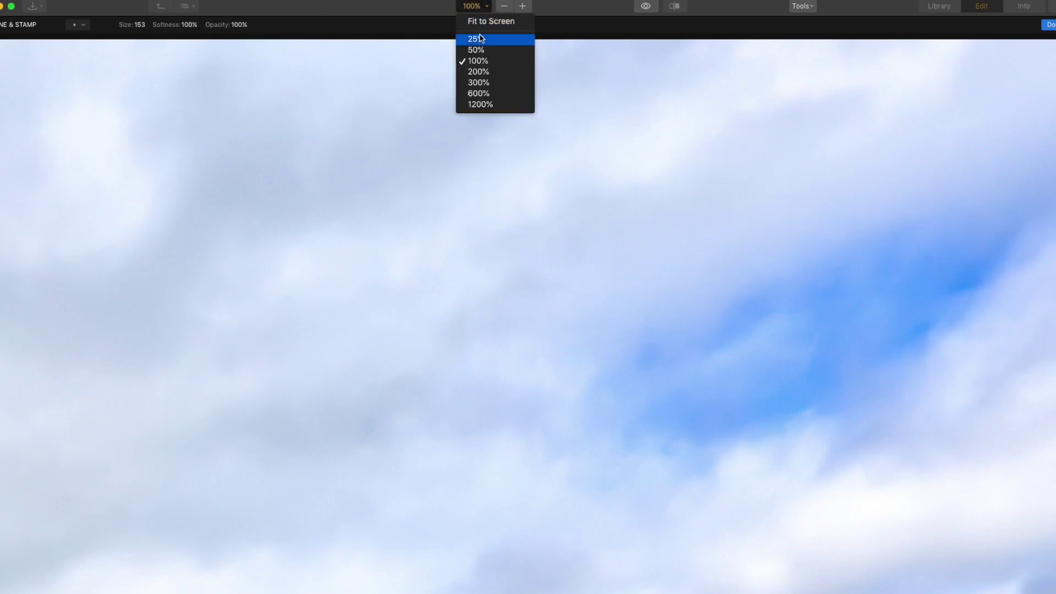
pyautogui.click(486, 36)
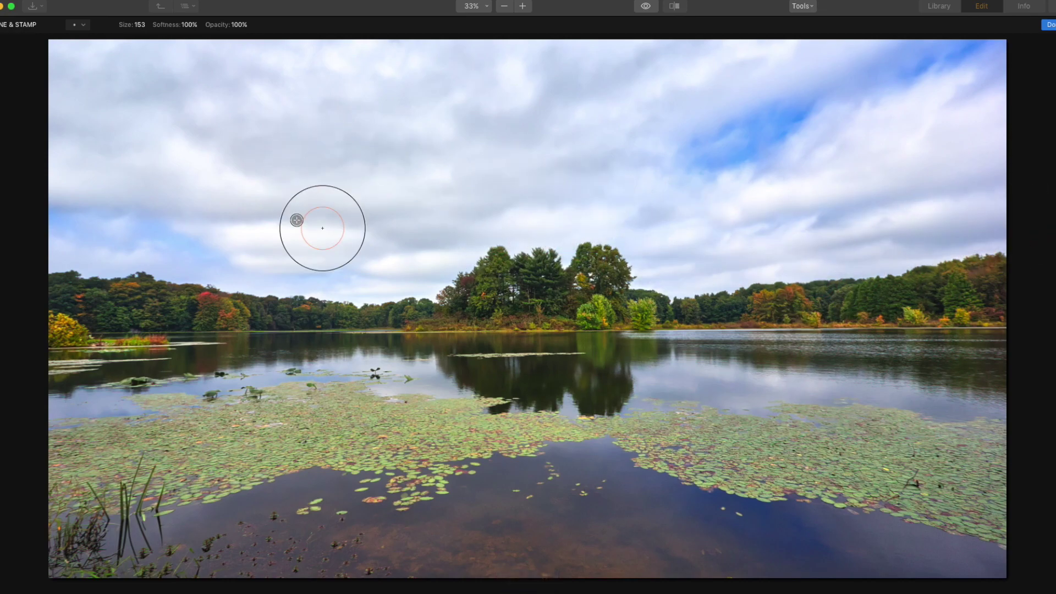
pyautogui.click(523, 6)
pyautogui.click(523, 6)
pyautogui.hscroll(-5, 285, 153)
pyautogui.scroll(2, 285, 153)
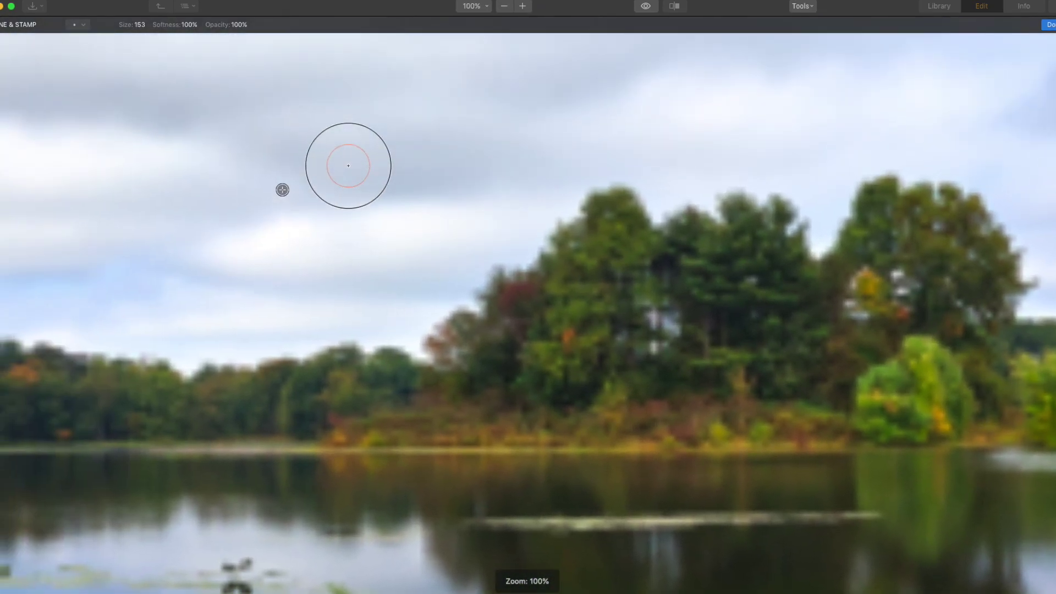
pyautogui.hscroll(-3, 341, 169)
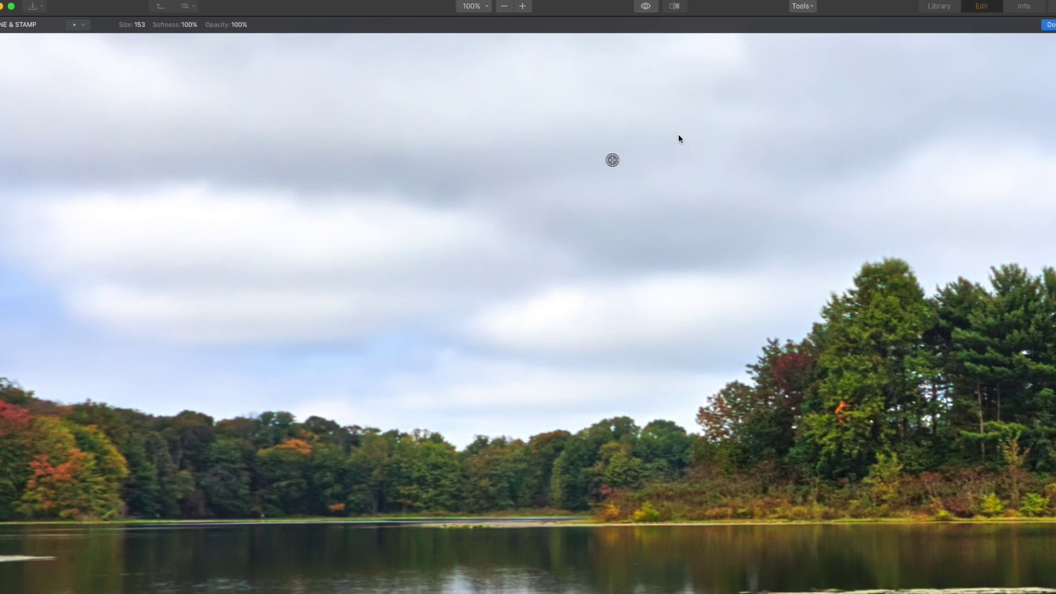
pyautogui.scroll(4, 262, 136)
pyautogui.scroll(2, 262, 135)
pyautogui.click(474, 7)
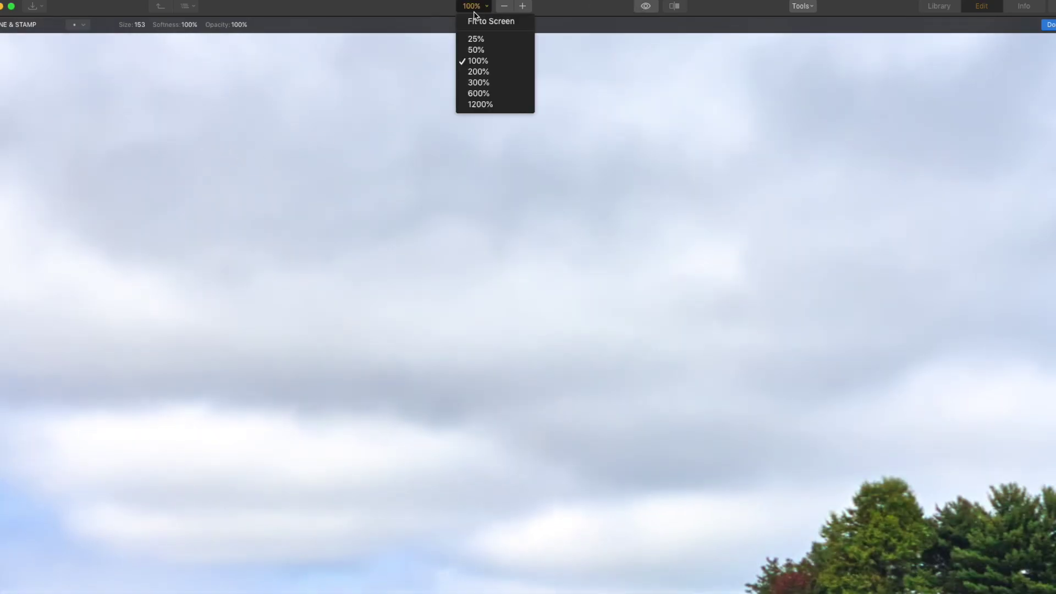
pyautogui.click(475, 21)
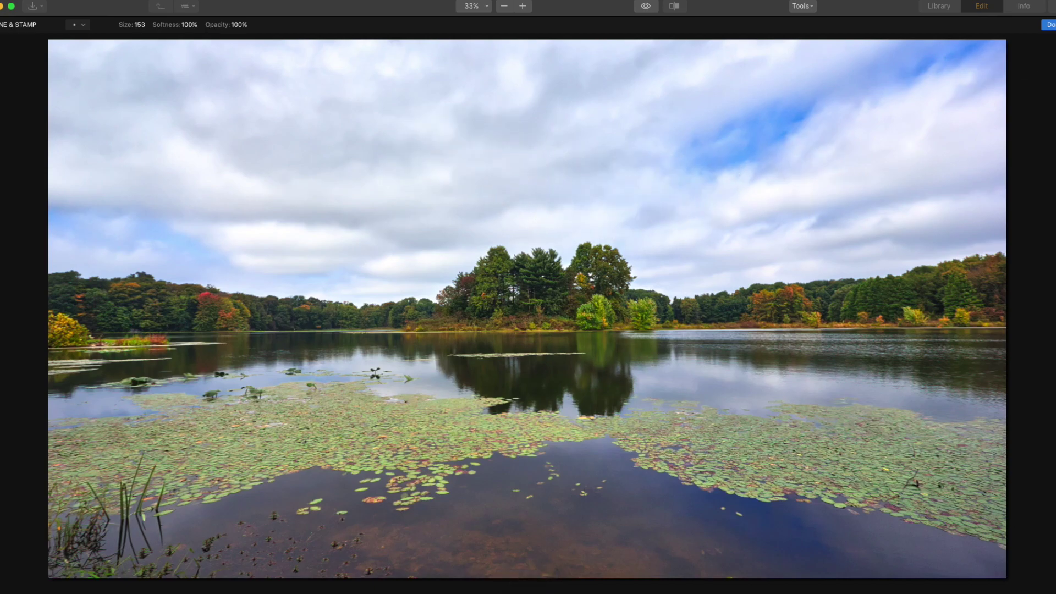
# - Apply the Clone & Stamp edits and bring back the side panels and toolbars
pyautogui.click(1048, 25)
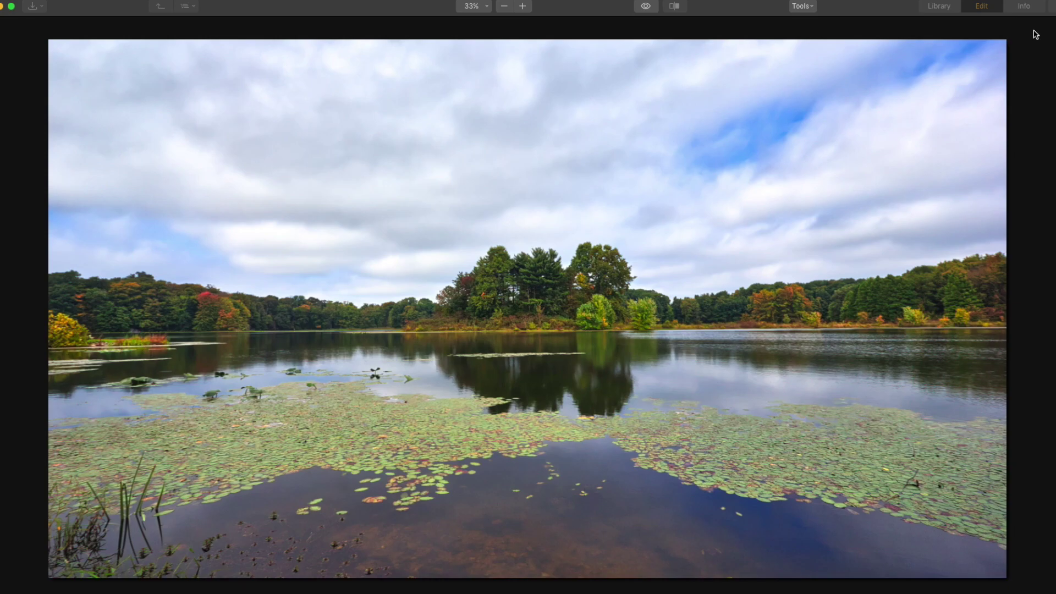
pyautogui.press('Tab')
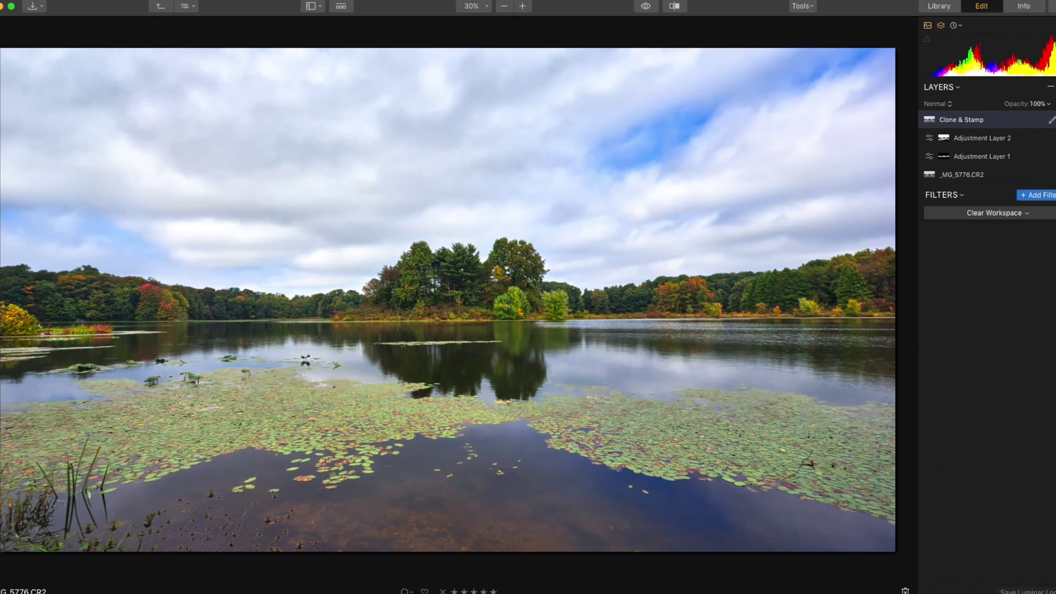
pyautogui.click(622, 154)
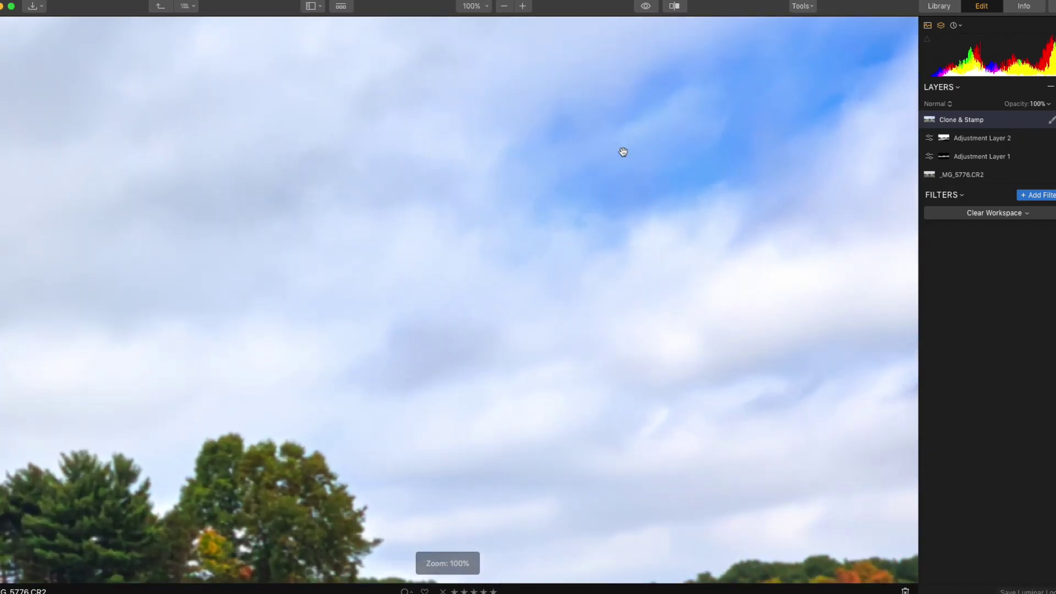
pyautogui.click(622, 151)
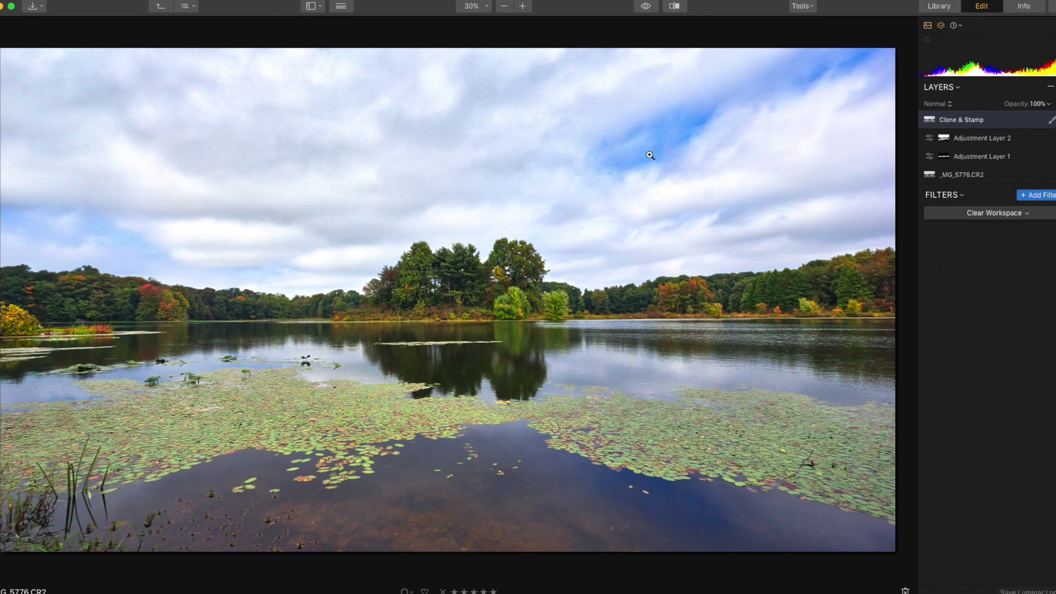
pyautogui.click(618, 154)
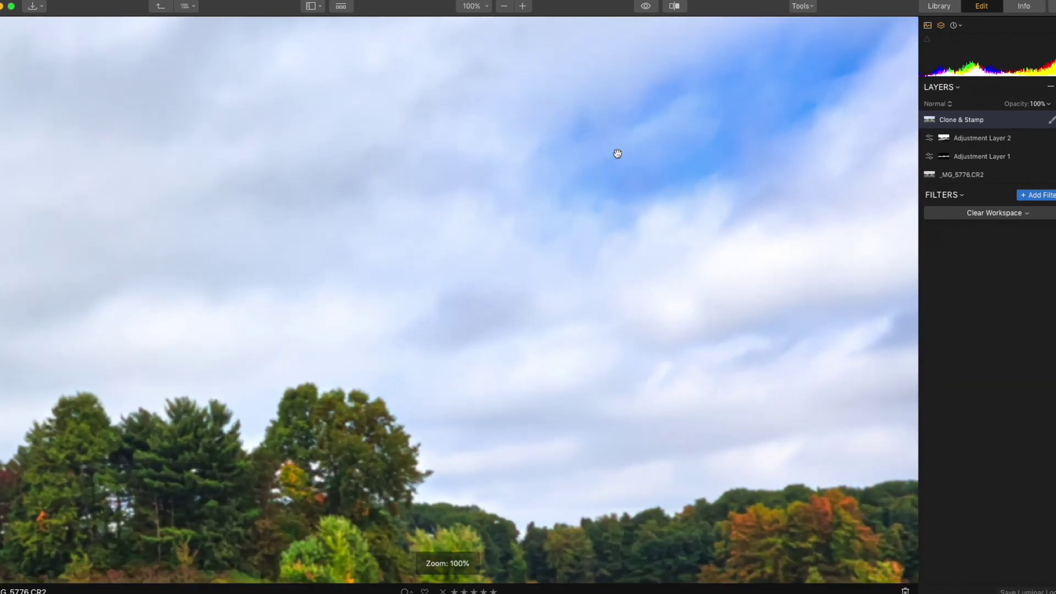
pyautogui.scroll(5, 670, 160)
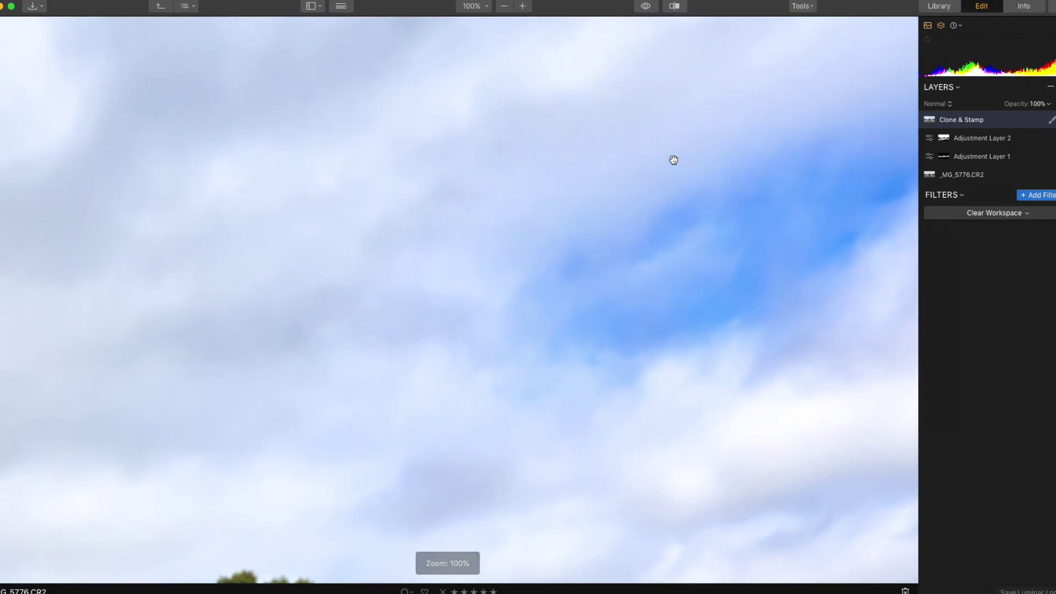
pyautogui.scroll(-7, 682, 168)
pyautogui.scroll(-3, 686, 173)
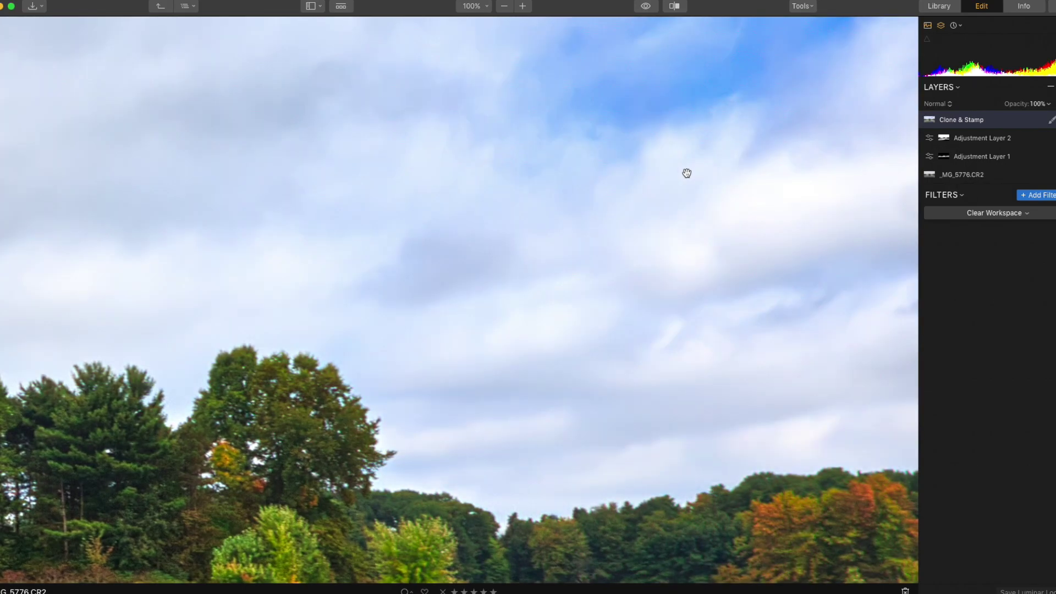
pyautogui.click(588, 132)
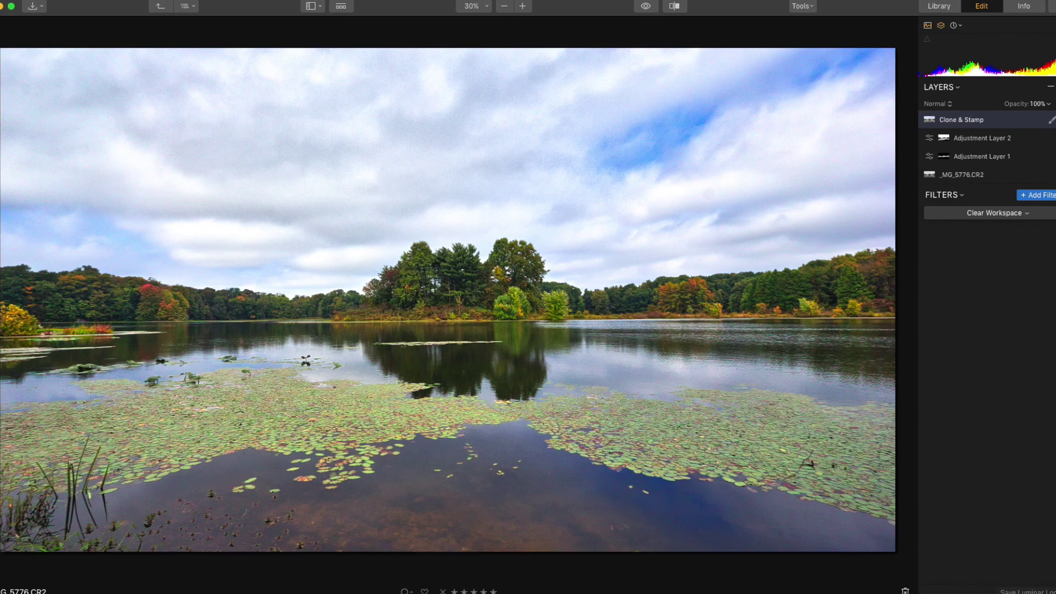
pyautogui.click(1007, 146)
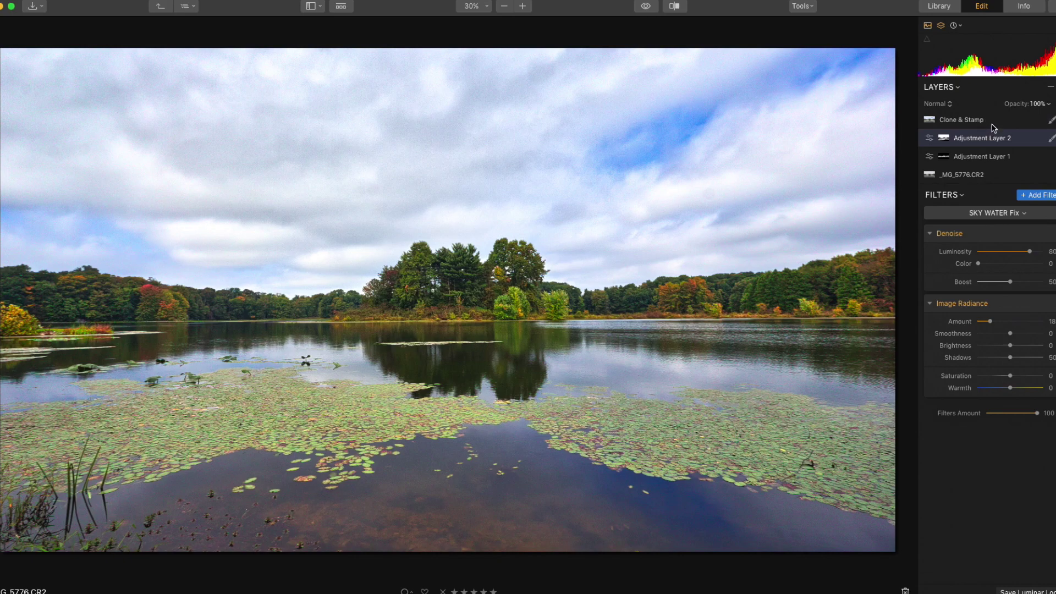
pyautogui.click(993, 127)
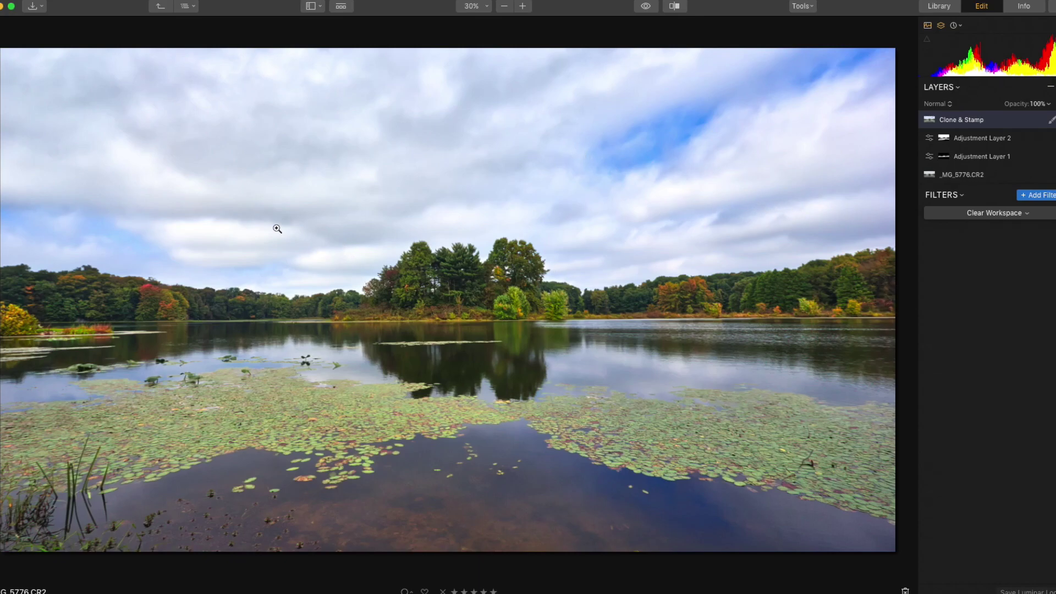
# - Add a new adjustment layer and give it the Vignette filter
pyautogui.click(1050, 86)
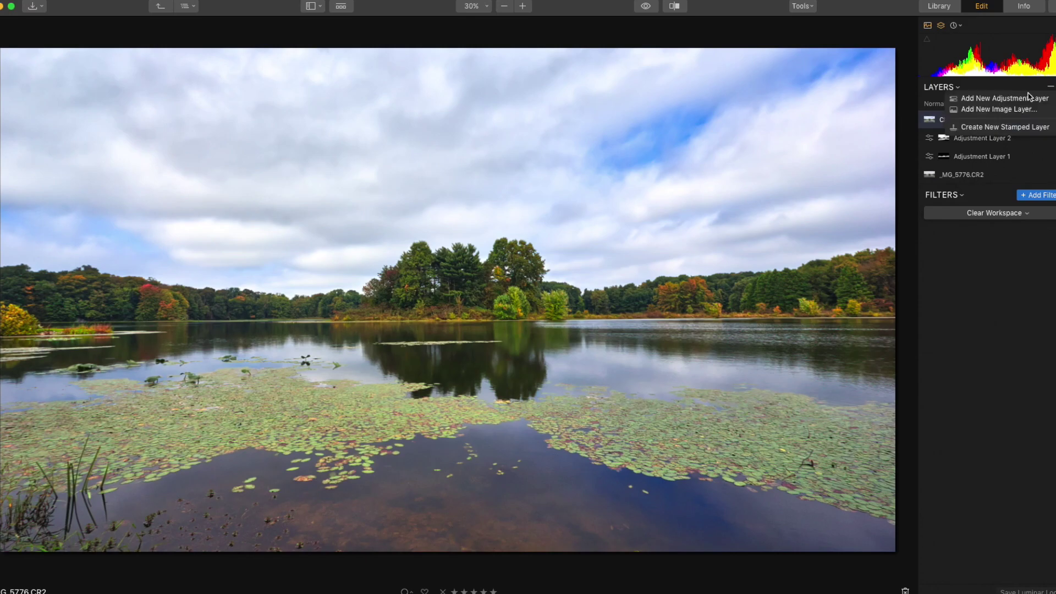
pyautogui.click(1026, 97)
pyautogui.click(1004, 235)
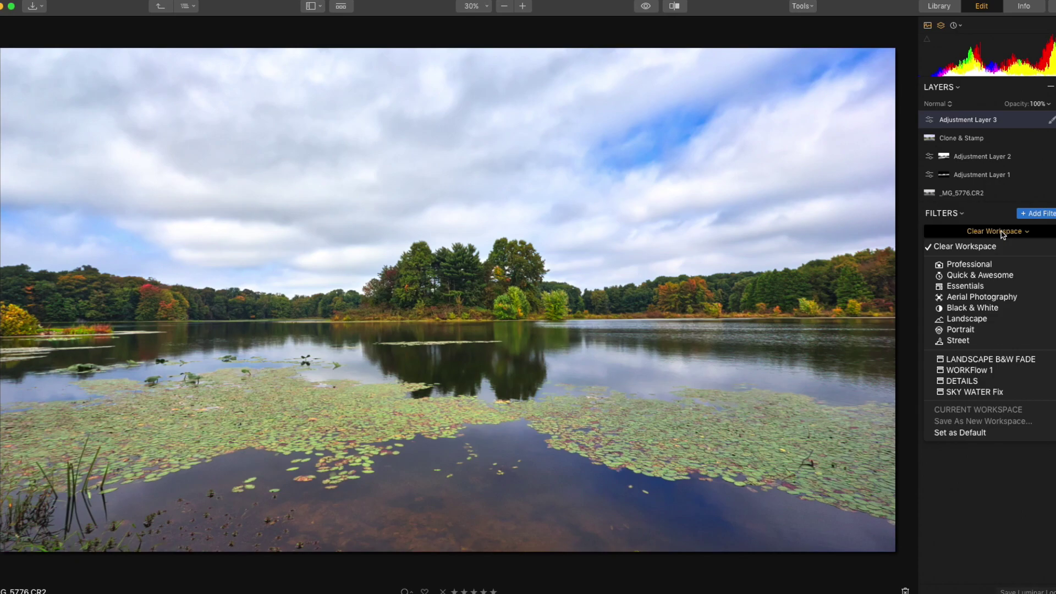
pyautogui.click(1039, 213)
pyautogui.click(1038, 214)
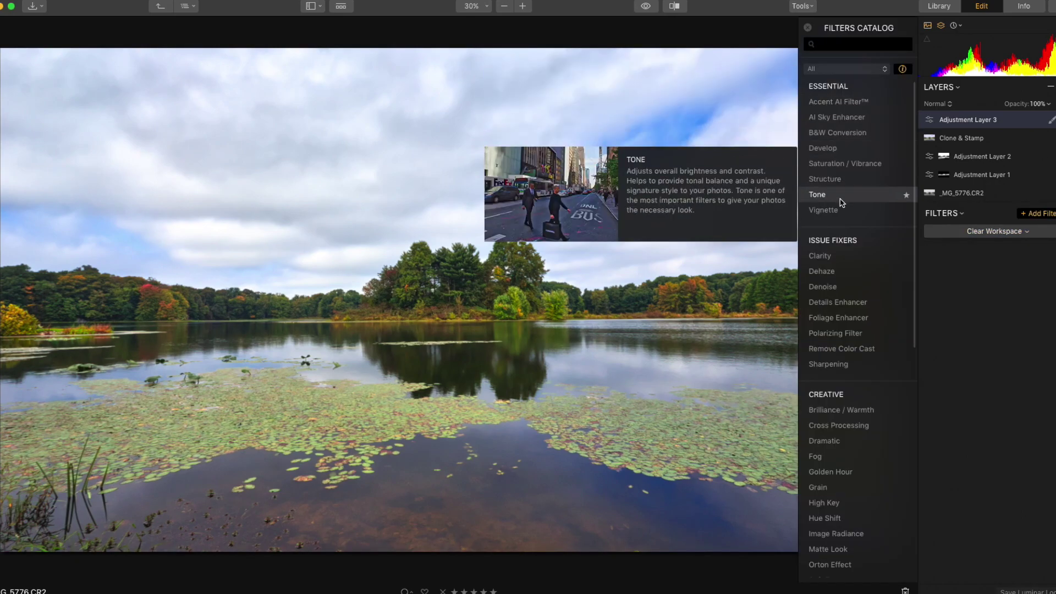
pyautogui.click(823, 210)
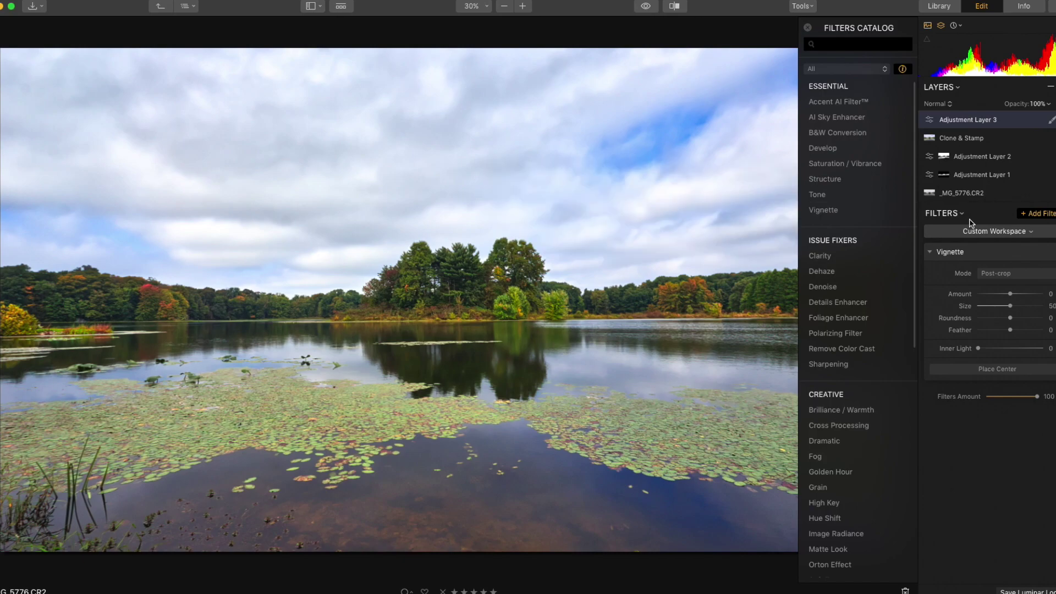
pyautogui.click(807, 28)
# - Set a negative vignette Amount, ease it slightly, and raise Inner Light to 9
pyautogui.moveTo(1011, 295); pyautogui.dragTo(1029, 329)
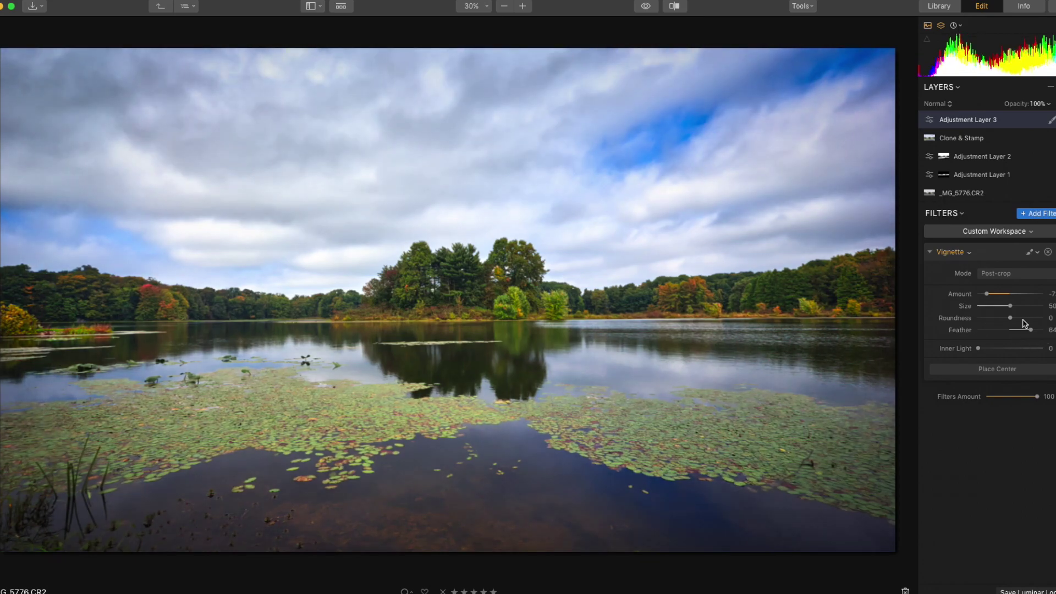
pyautogui.moveTo(987, 295); pyautogui.dragTo(990, 299)
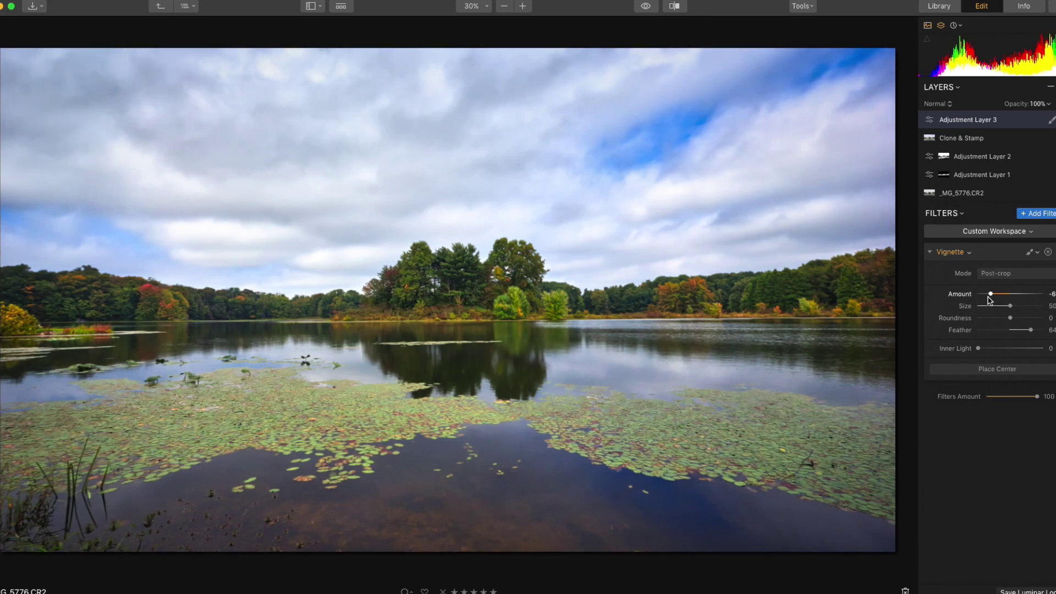
pyautogui.moveTo(978, 348); pyautogui.dragTo(985, 349)
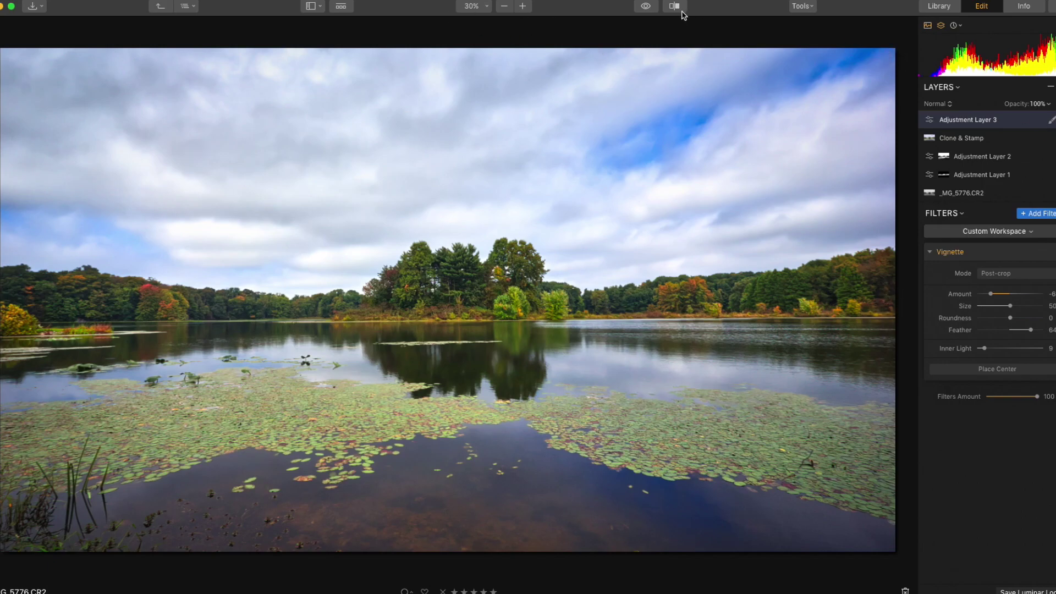
pyautogui.click(646, 6)
# - Toggle between original and edited views, then hide the editing panel to enlarge the photo
pyautogui.click(647, 7)
pyautogui.click(647, 7)
pyautogui.click(647, 7)
pyautogui.click(980, 6)
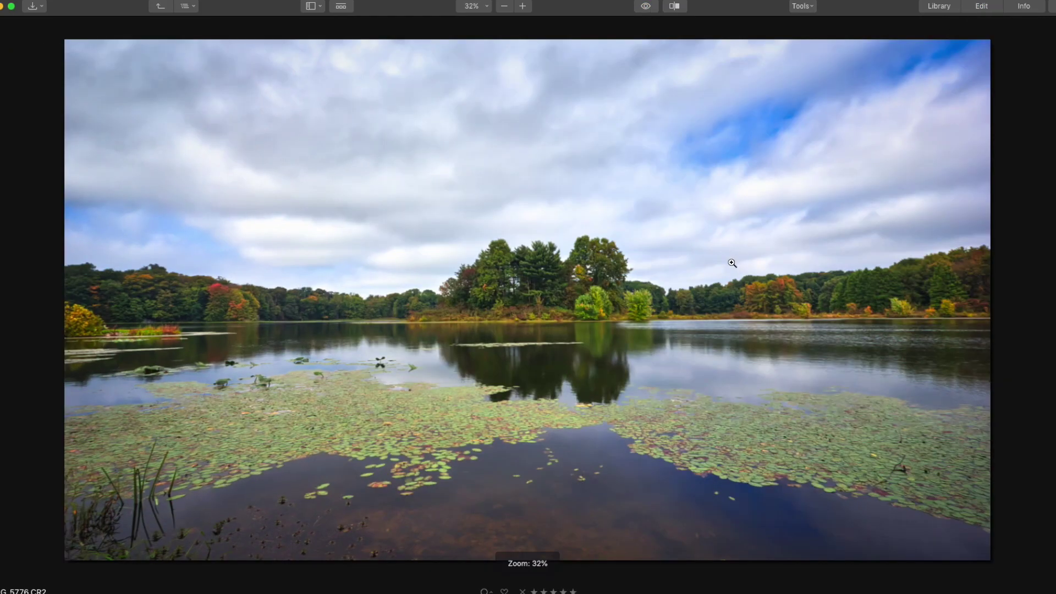